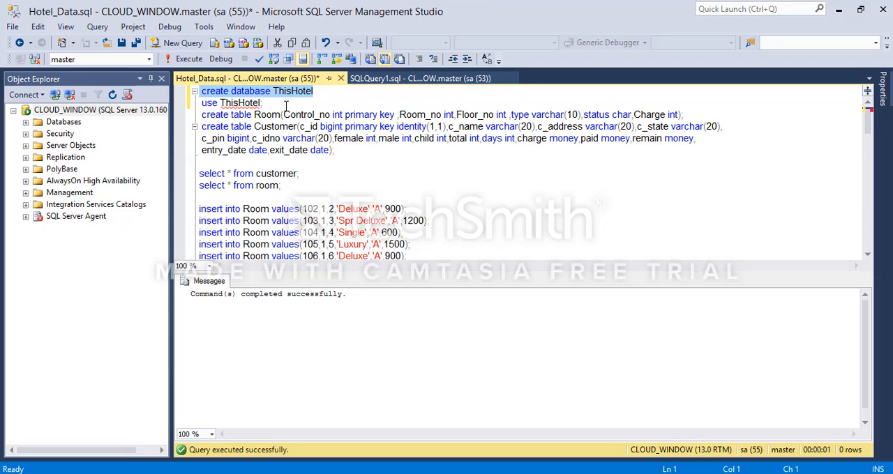
Step: Execute the use ThisHotel statement, and then the create table statements for Room and Customer
drag(262, 103, 189, 108)
click(187, 59)
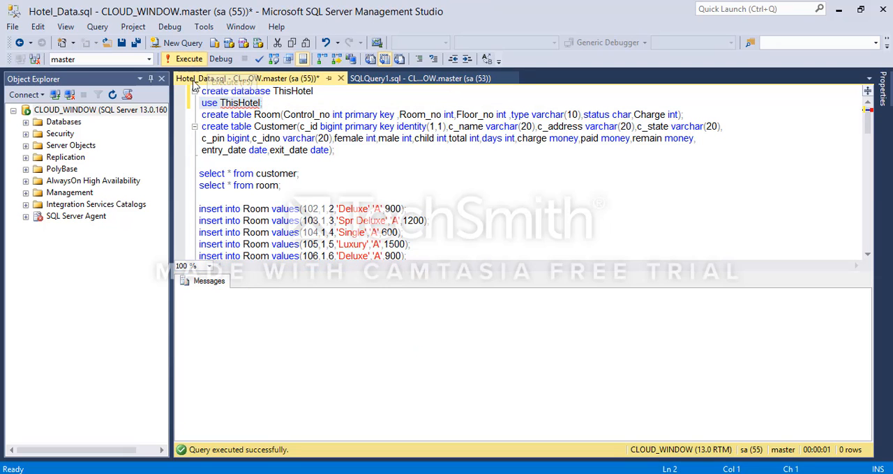
click(267, 103)
drag(335, 150, 201, 116)
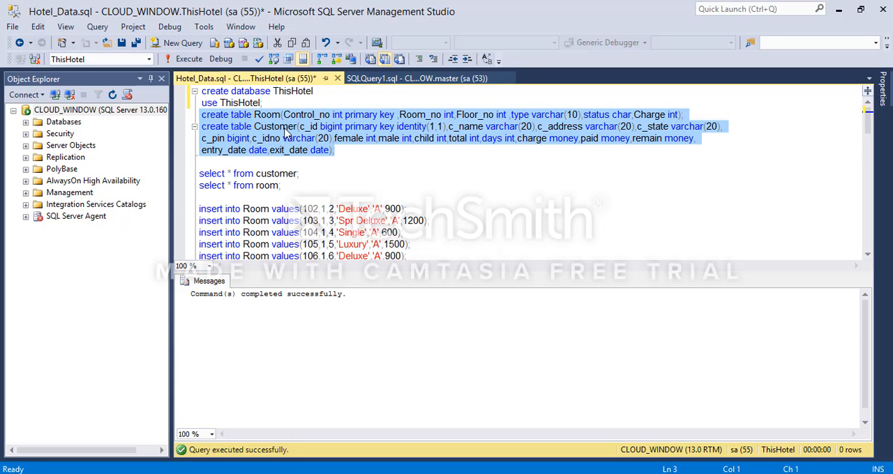
click(187, 59)
click(388, 180)
Step: Execute the two select statements on the customer and room tables
scroll(313, 176, down, 1)
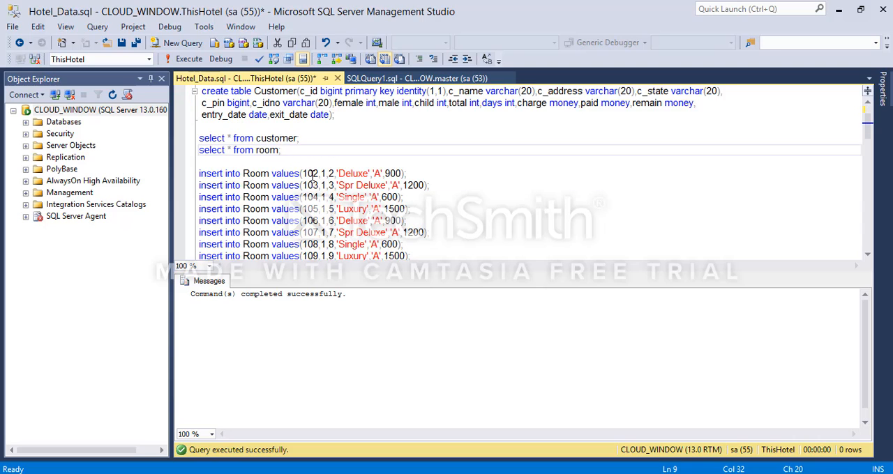
drag(280, 150, 200, 138)
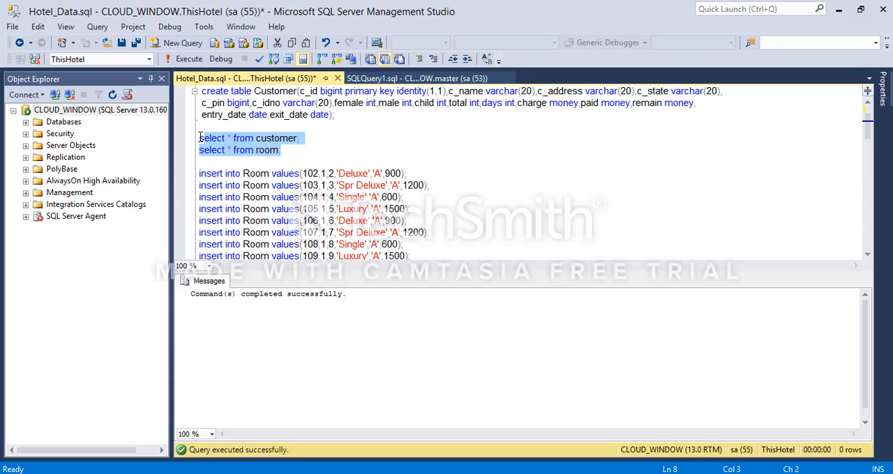
click(188, 59)
click(228, 153)
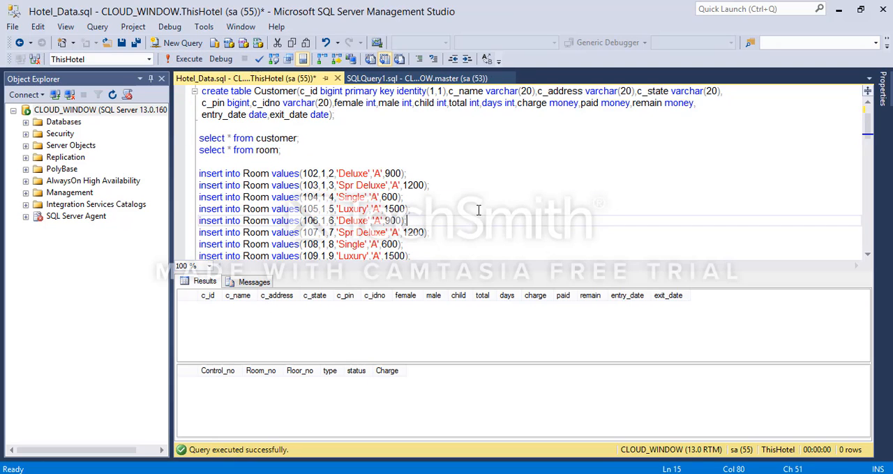
Step: Execute all the insert statements for the Room and customer tables together
click(228, 158)
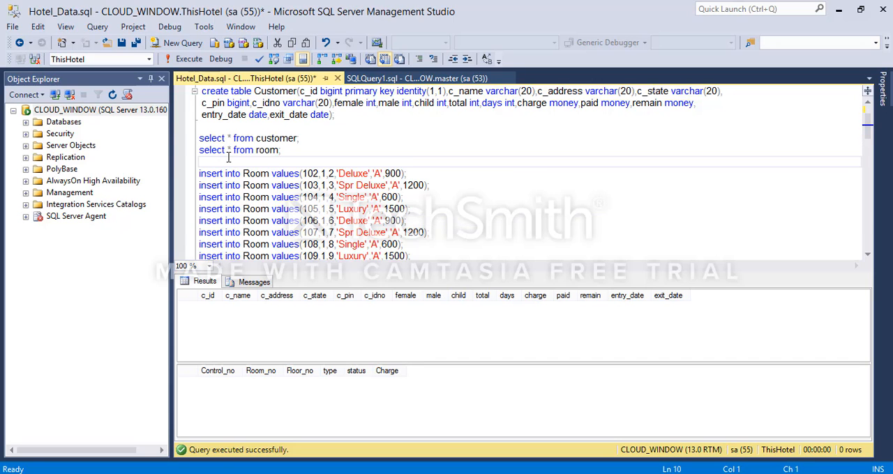
key(shift+Down)
key(shift+Down)
key(shift+Down)
key(shift+Down)
key(shift+Down)
key(shift+Down)
key(shift+Down)
key(shift+Down)
key(shift+Down)
key(shift+Down)
key(shift+Down)
key(shift+Down)
key(shift+Down)
key(shift+Down)
key(shift+Down)
key(shift+Down)
key(shift+Down)
key(shift+Down)
key(shift+Down)
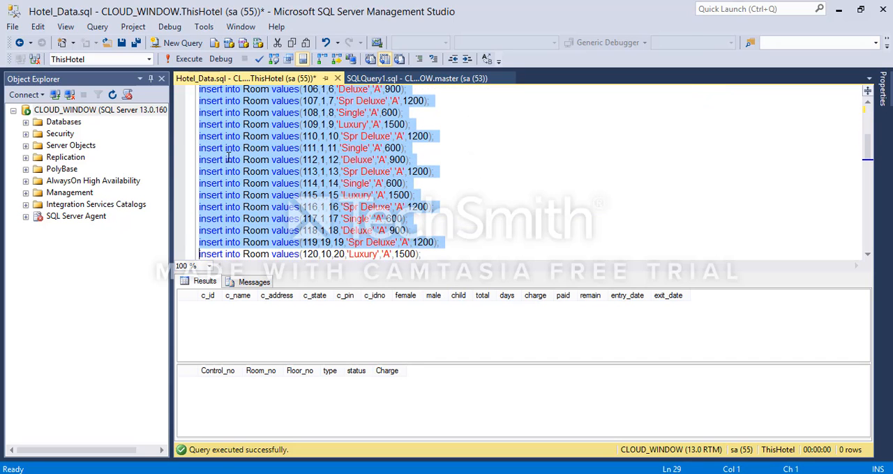
key(shift+Down)
key(shift+Down)
key(shift+Down)
key(shift+Down)
key(shift+Down)
key(shift+Down)
key(shift+Down)
key(shift+Down)
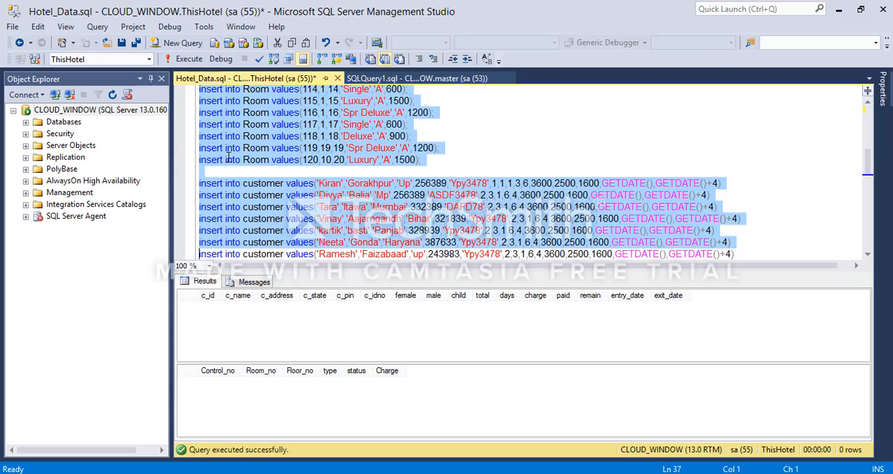
key(shift+Down)
key(shift+Down)
key(shift+Down)
key(shift+Down)
key(shift+Down)
key(shift+Down)
key(shift+Down)
key(shift+Down)
key(shift+Down)
key(shift+Down)
key(shift+Down)
key(shift+Down)
key(shift+Down)
key(shift+Down)
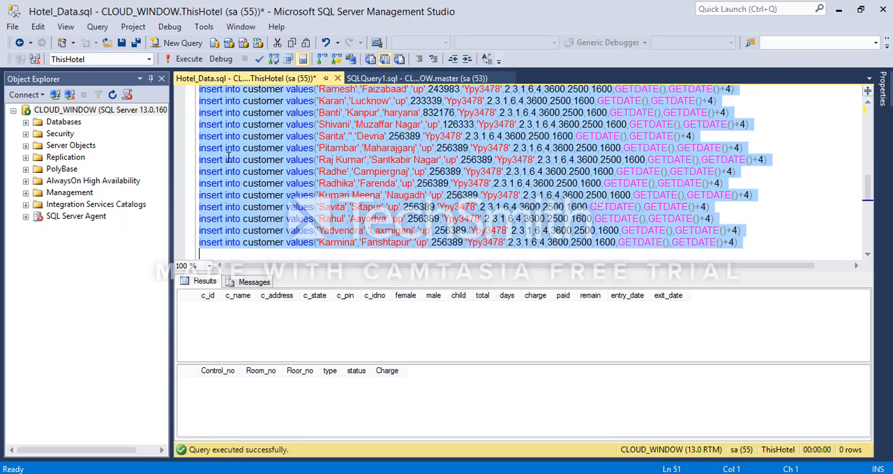
key(F5)
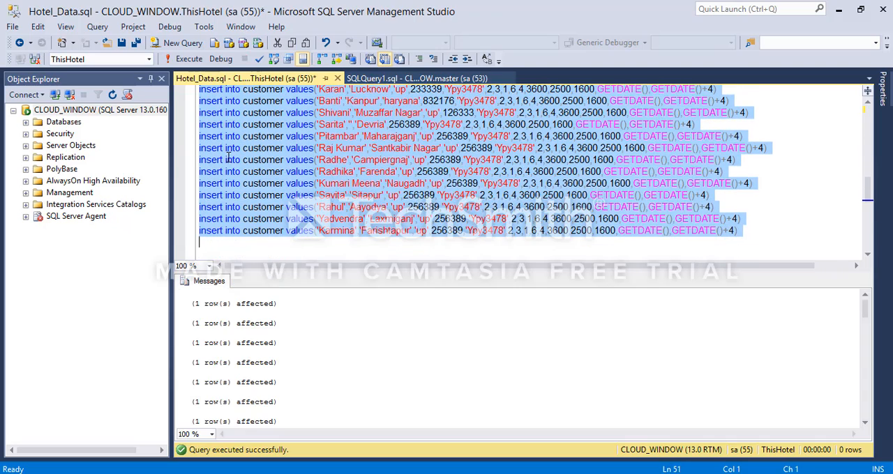
click(260, 247)
Step: Try to run the select statements on the customer and room tables
scroll(251, 244, up, 12)
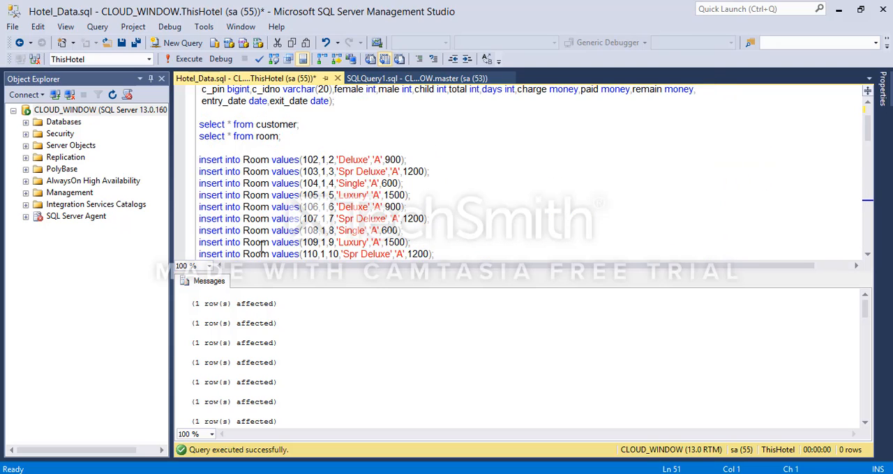
drag(307, 196, 202, 171)
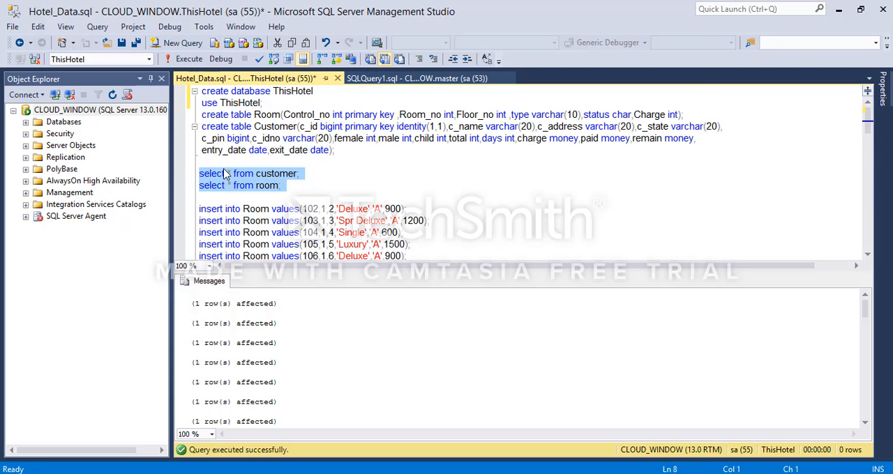
click(222, 162)
click(187, 59)
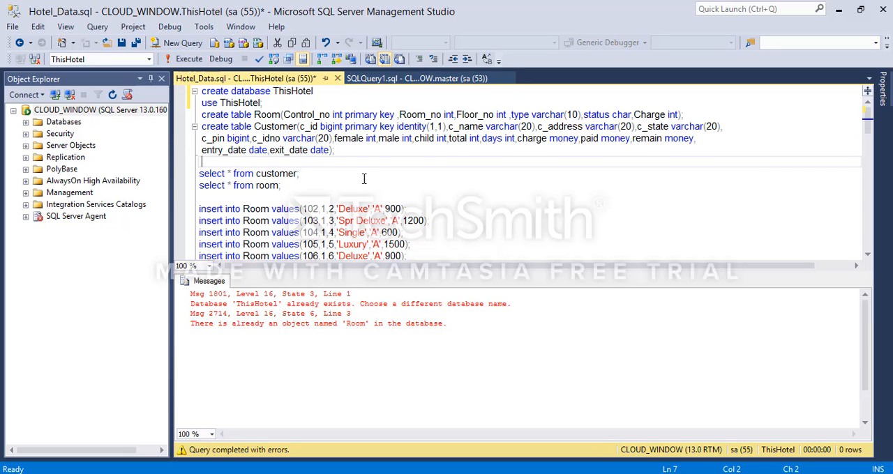
Step: Query all rows of the customer and room tables and enlarge the results area
click(322, 186)
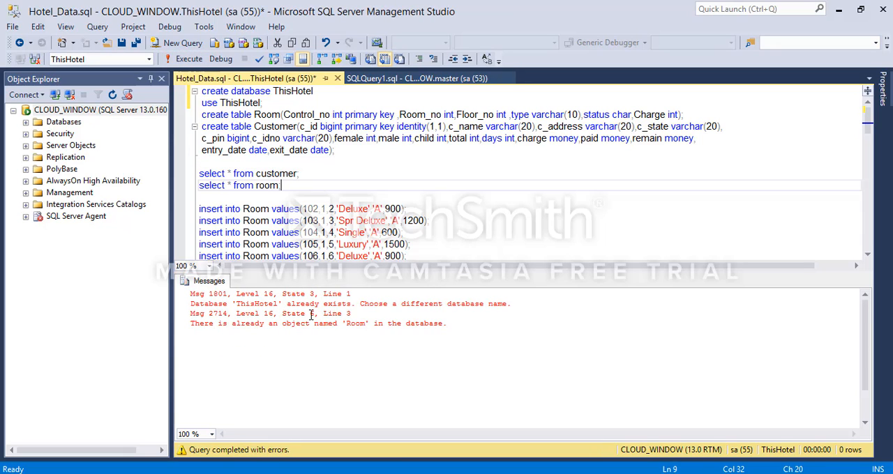
shift+click(199, 173)
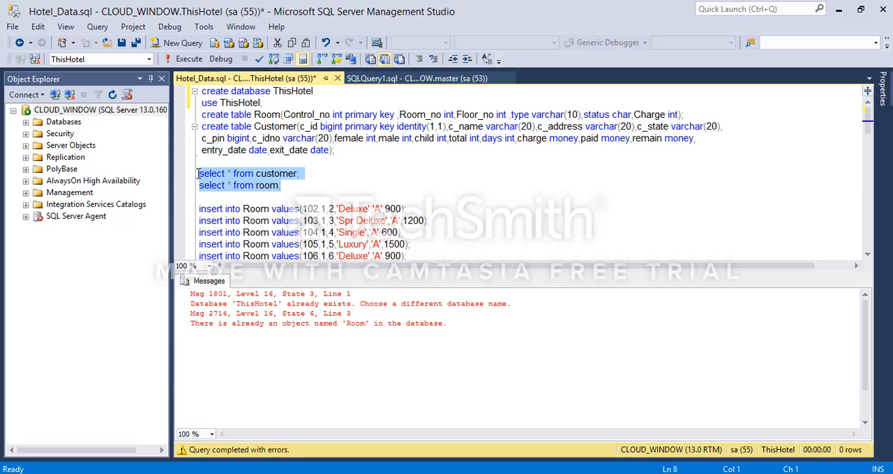
click(187, 58)
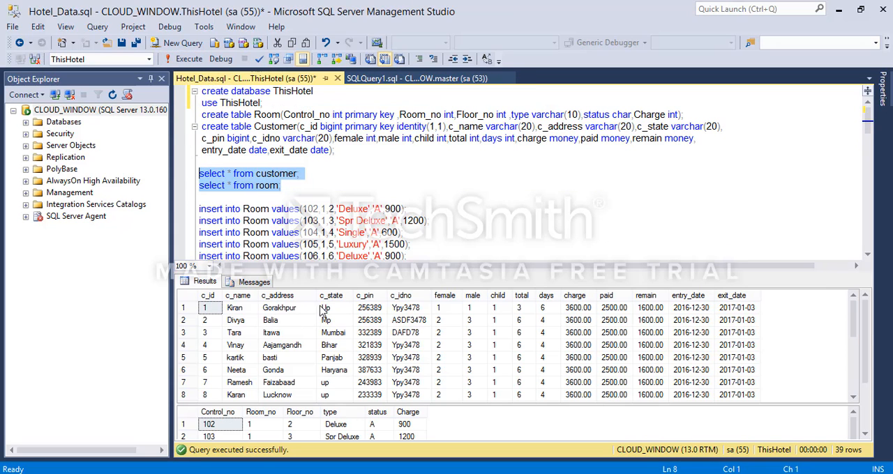
drag(347, 276, 375, 235)
click(428, 185)
text(;)
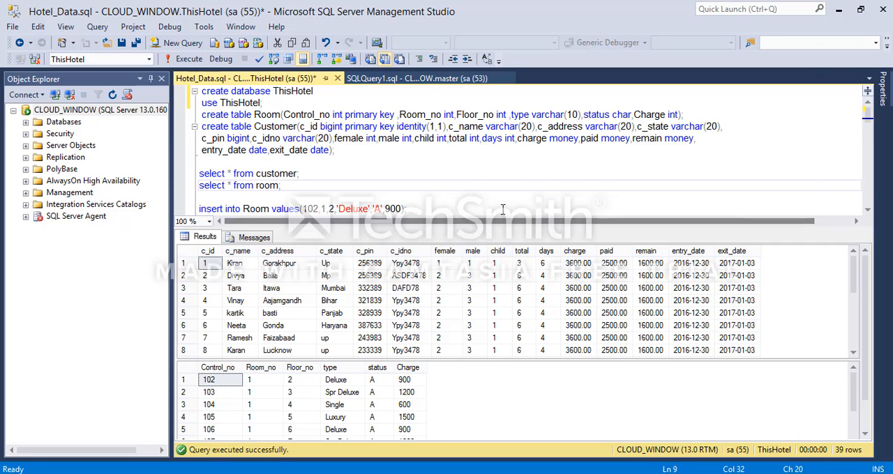
click(328, 195)
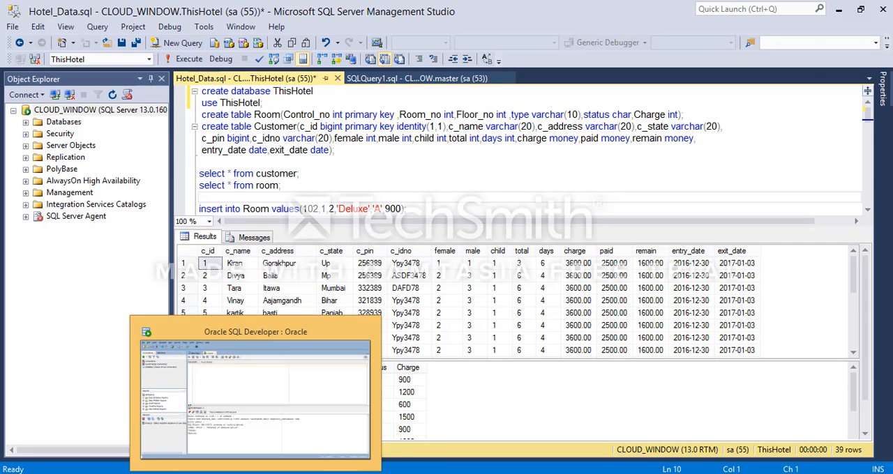
Step: Switch to Oracle SQL Developer and connect through a new connection named Oracle, entering username System and the account password
click(224, 473)
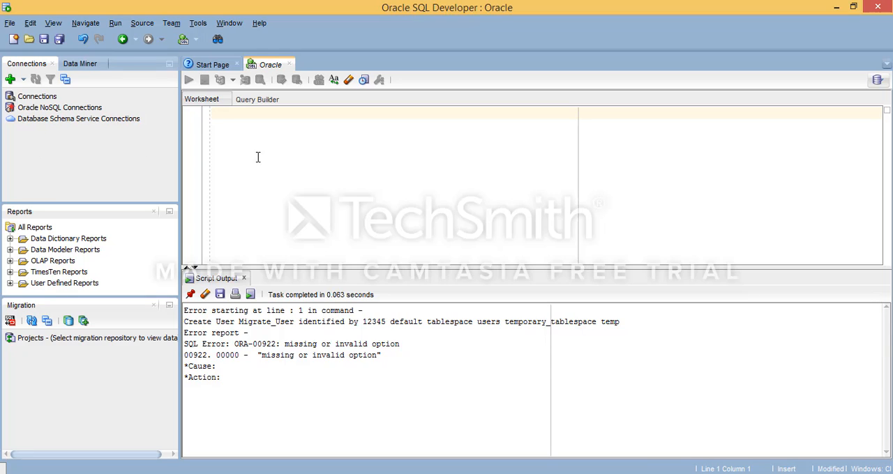
click(10, 79)
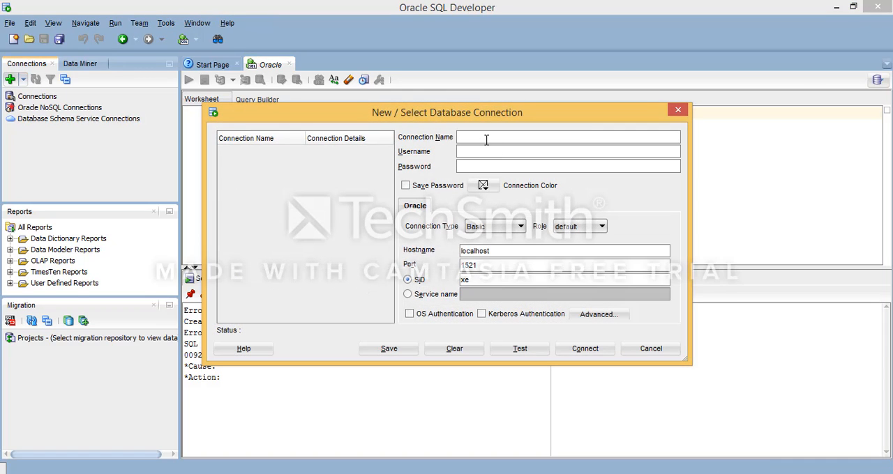
text(Or)
text(System)
text(••••)
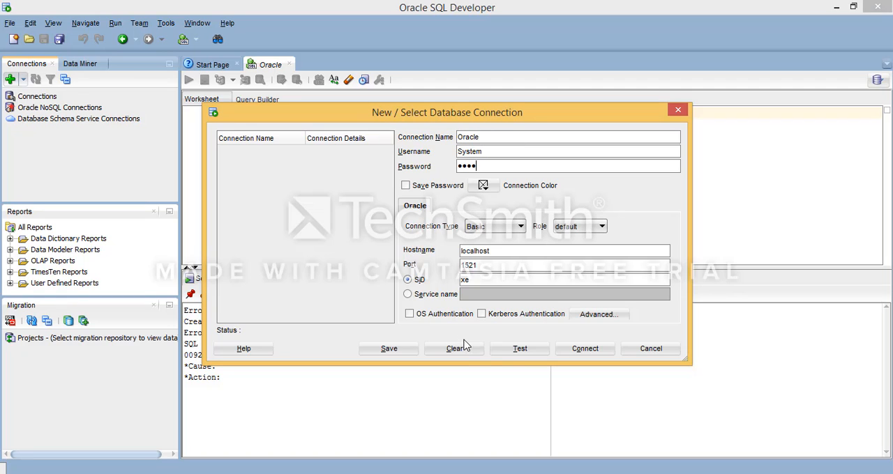
click(525, 351)
click(585, 349)
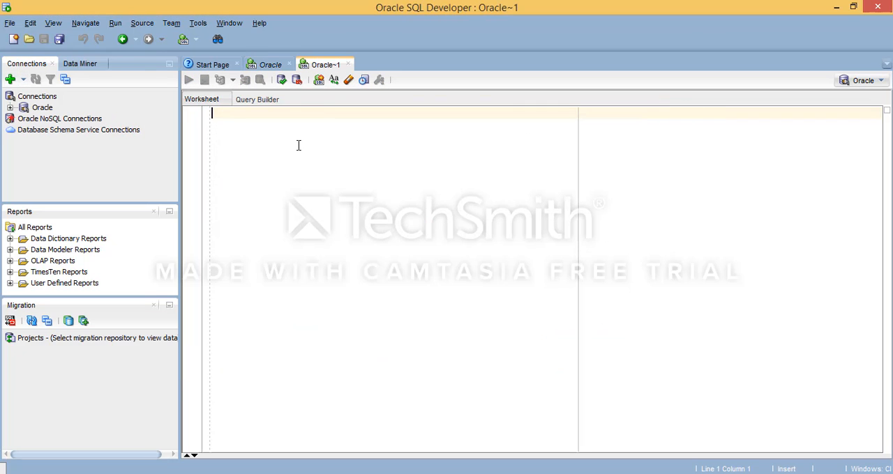
Step: Look through the object categories and tables of the Oracle connection
click(10, 108)
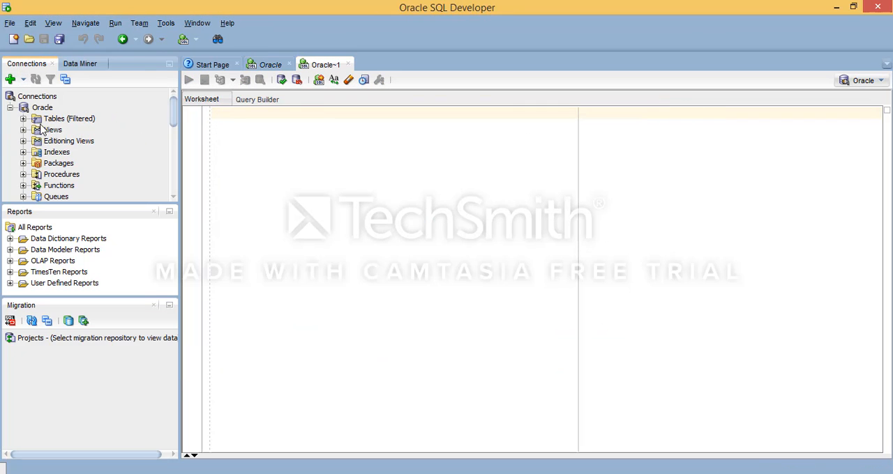
click(23, 119)
click(23, 119)
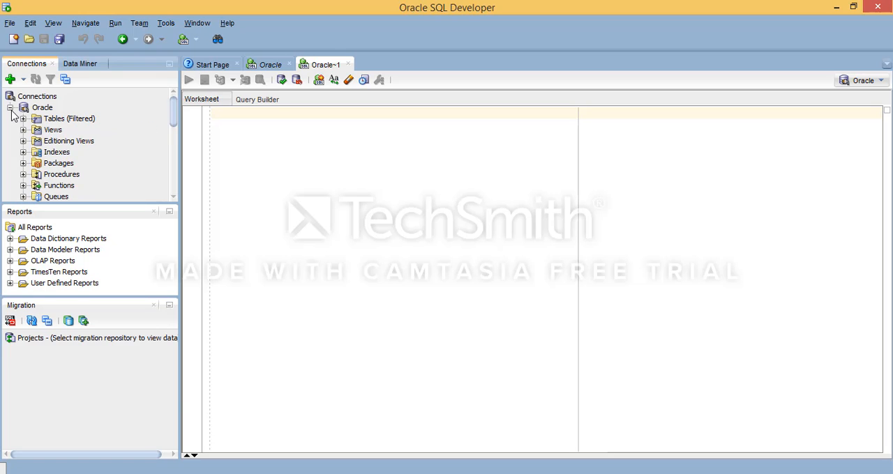
click(10, 108)
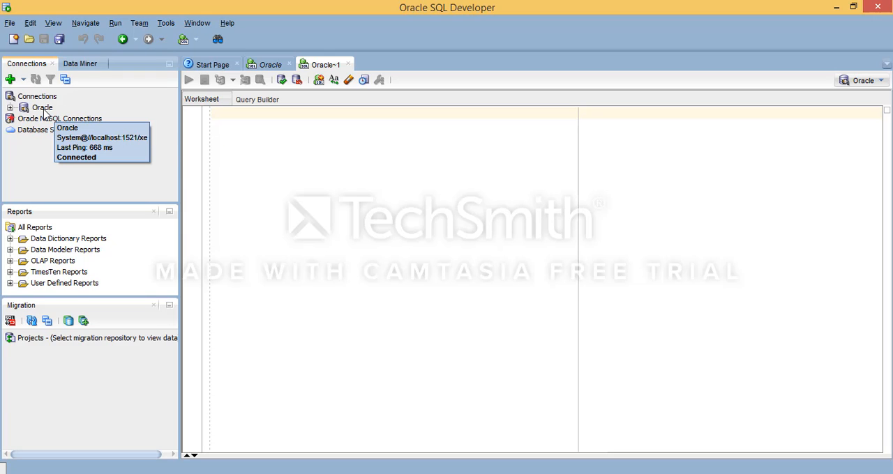
Step: Write a Create user statement in the worksheet for Migrate_Data, identified by the new user's password
click(275, 133)
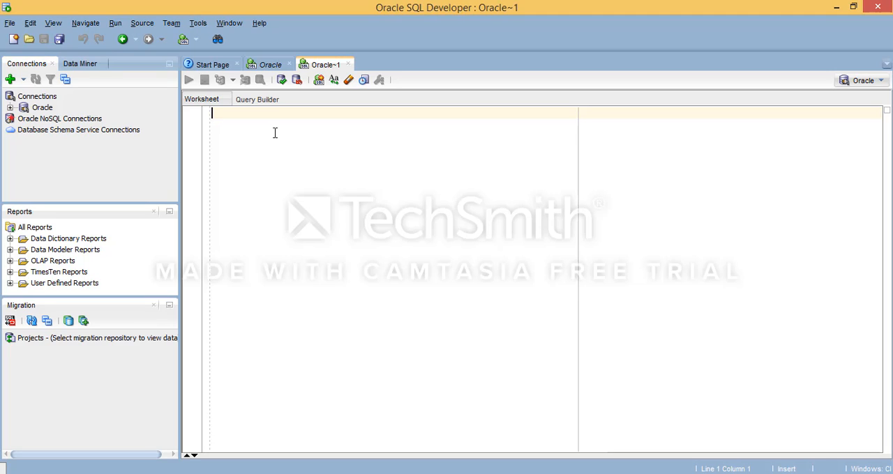
key(Return)
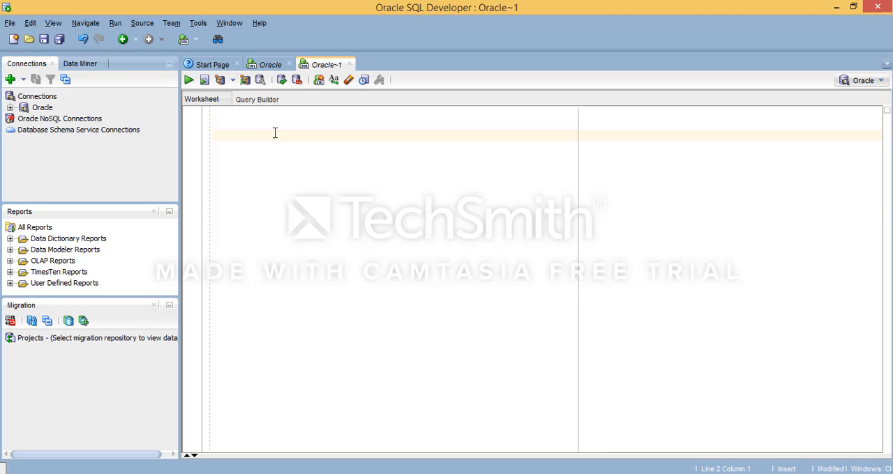
key(BackSpace)
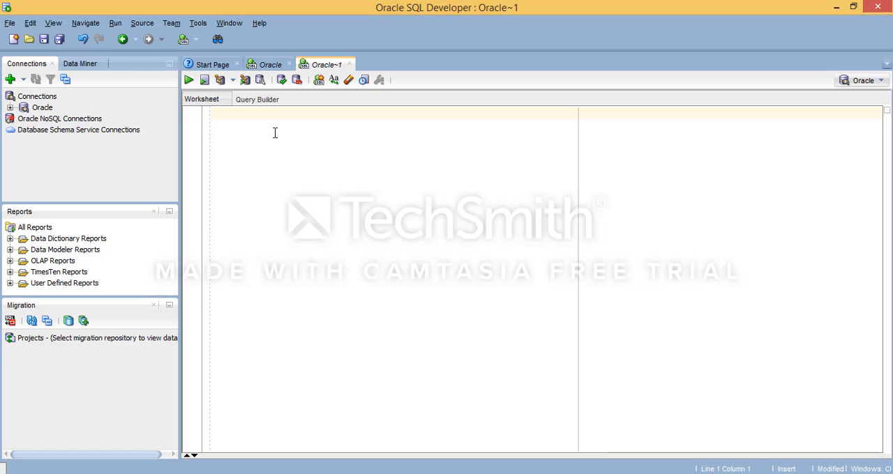
text(Create)
key(Return)
text(user )
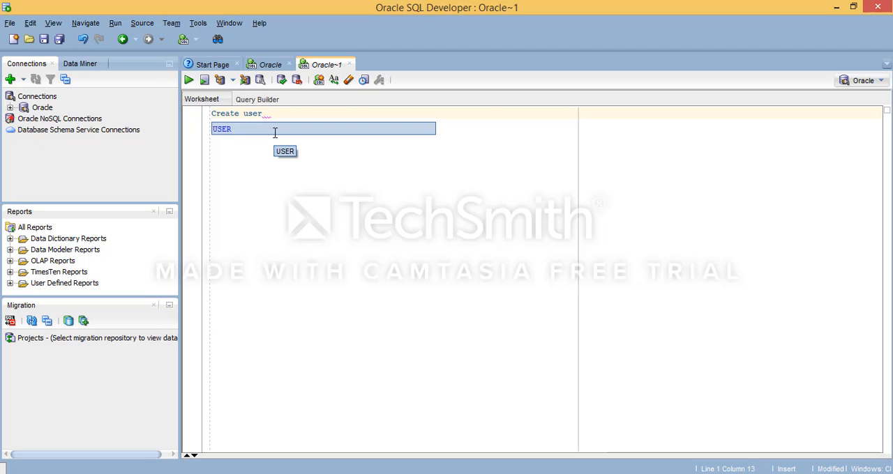
text(Mi)
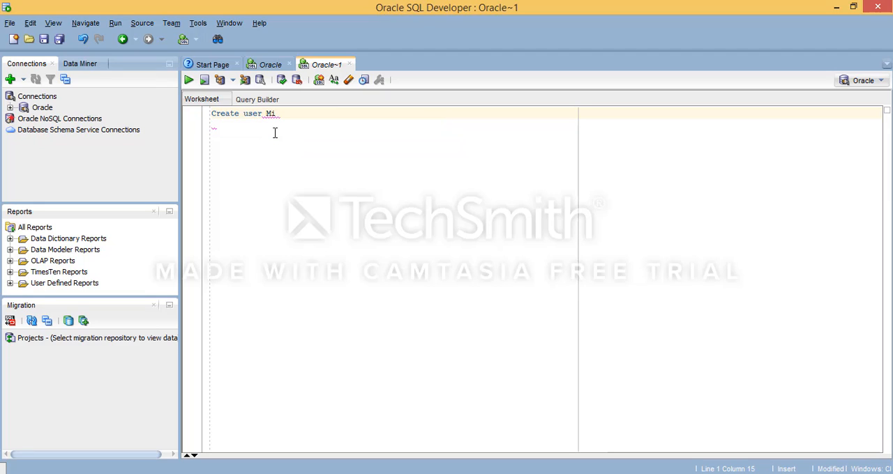
text(grate_Data identified by 1234)
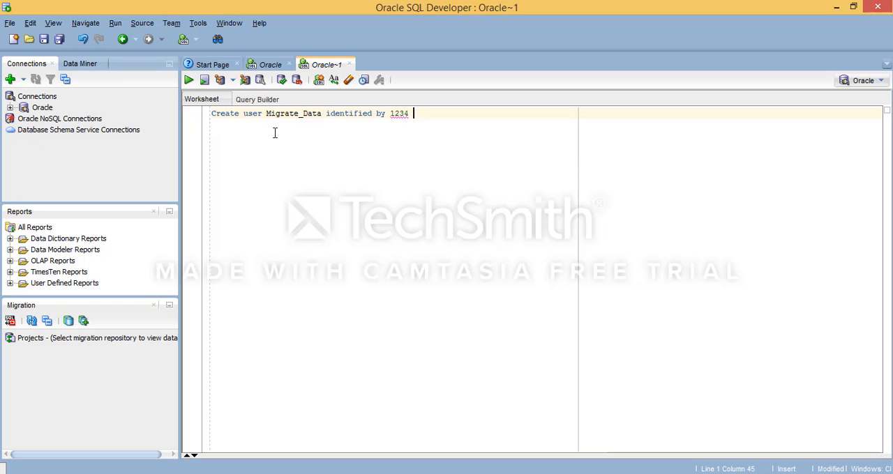
text( default tablespace)
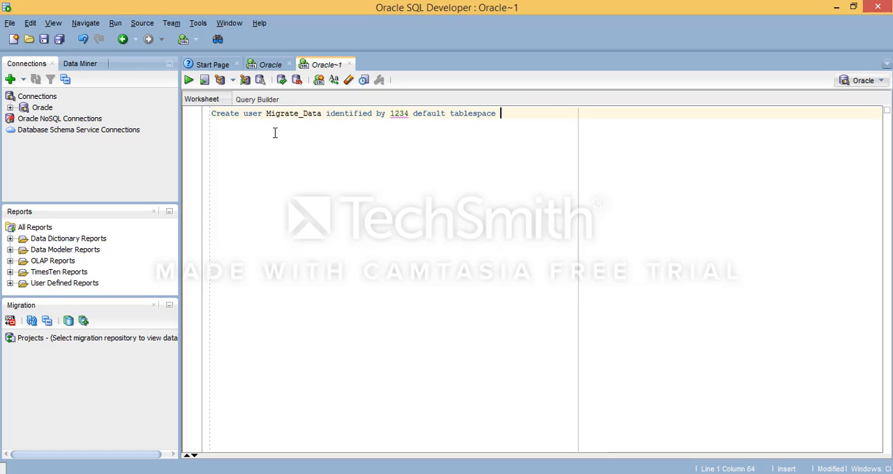
text(Users de)
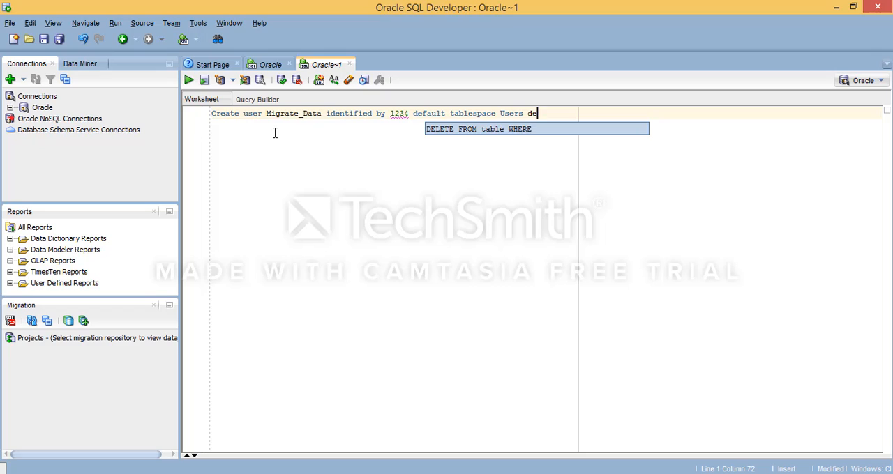
Step: Complete the Create user statement with default tablespace Users and temporary tablespace temp, ending it with a semicolon
key(BackSpace)
key(BackSpace)
text(tempo)
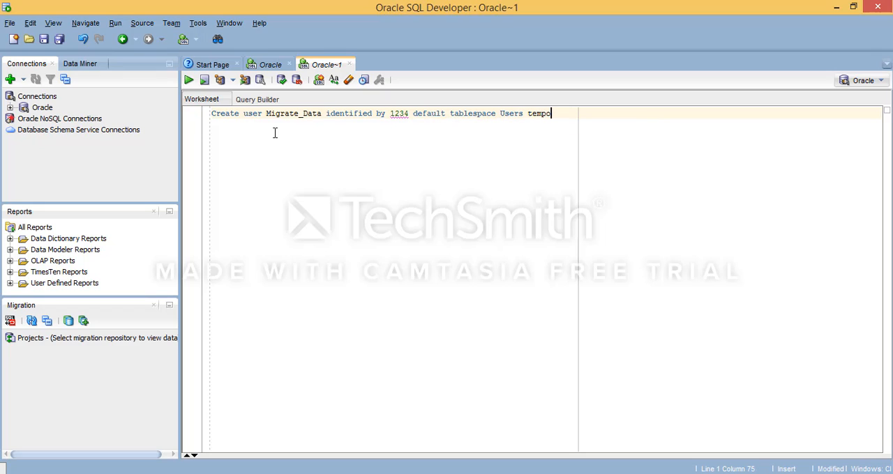
text(rary tablespace)
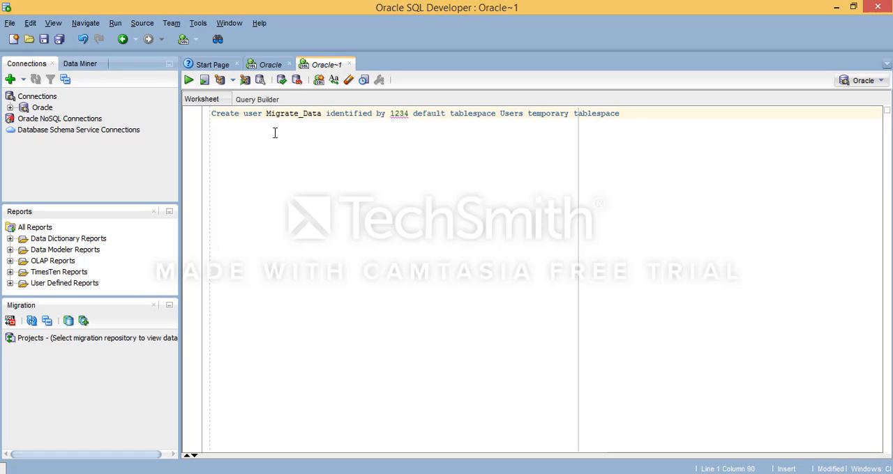
text( temp;)
Step: Run the whole Create user statement for Migrate_Data and check its script output
drag(664, 112, 541, 113)
drag(433, 114, 212, 114)
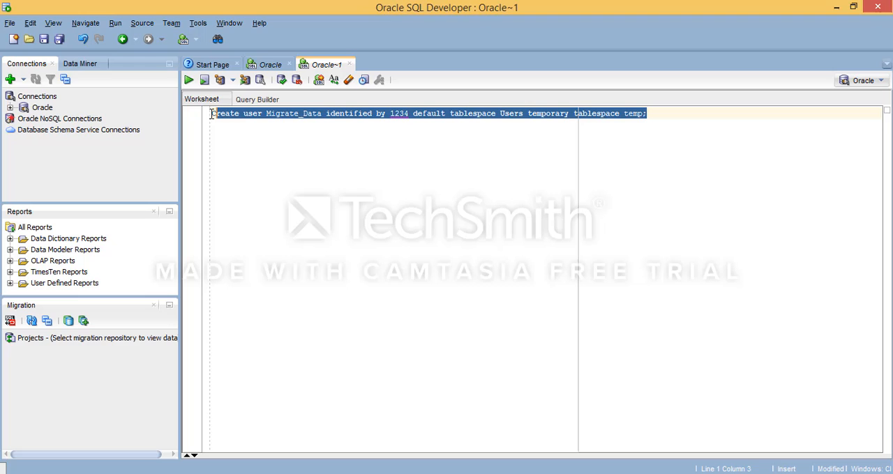
click(204, 79)
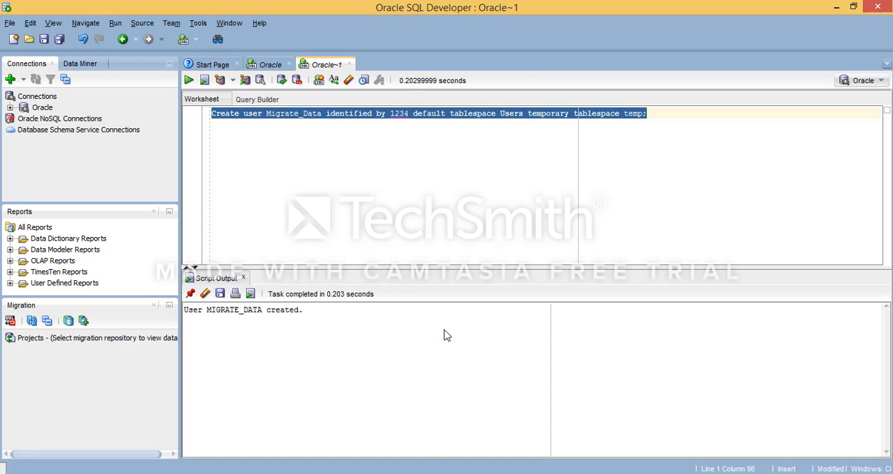
click(217, 309)
drag(185, 310, 202, 311)
click(238, 311)
click(341, 205)
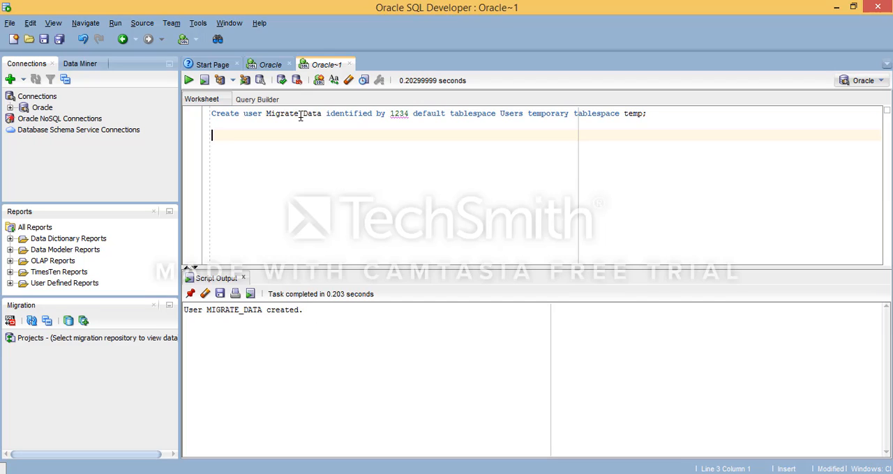
double_click(301, 114)
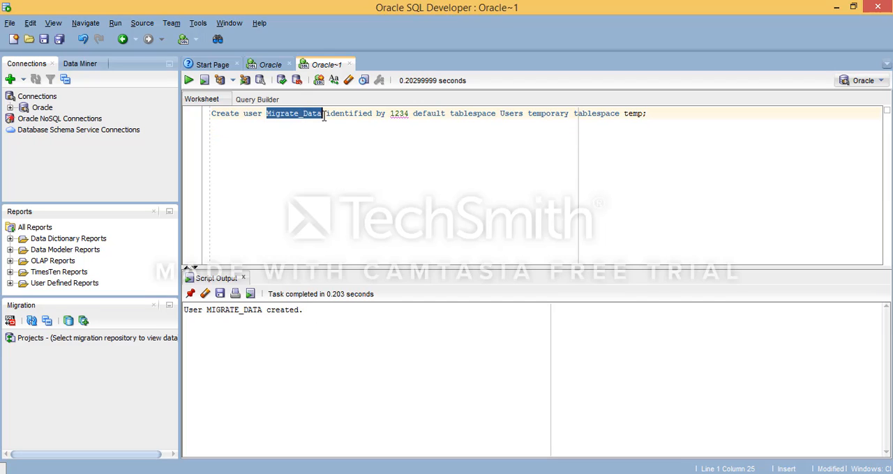
click(280, 113)
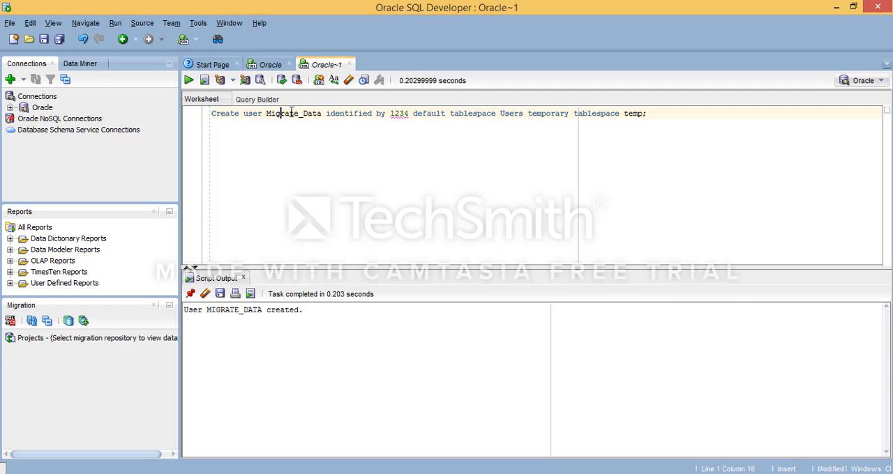
click(334, 141)
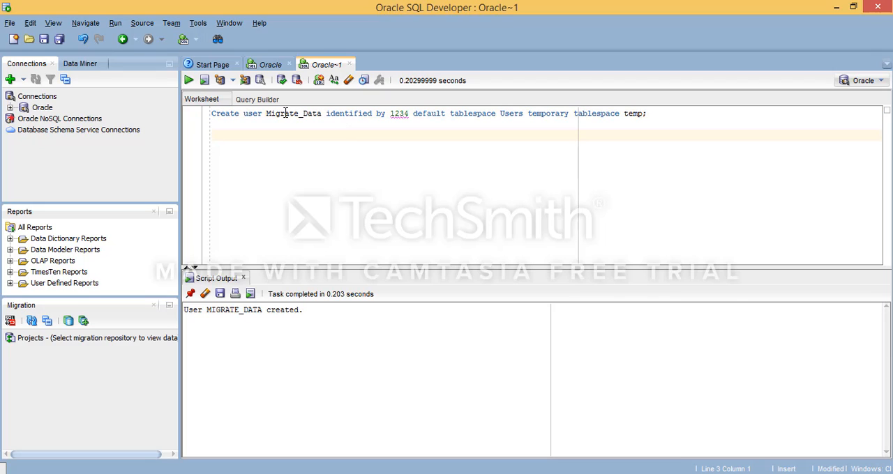
click(299, 114)
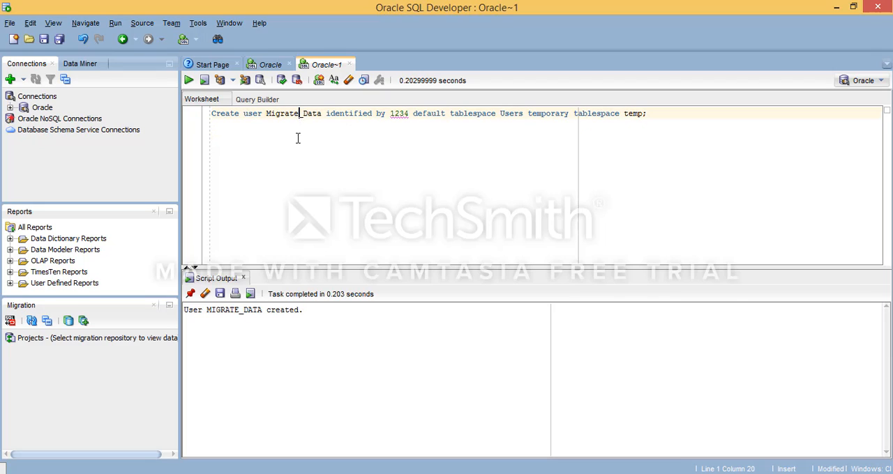
click(10, 79)
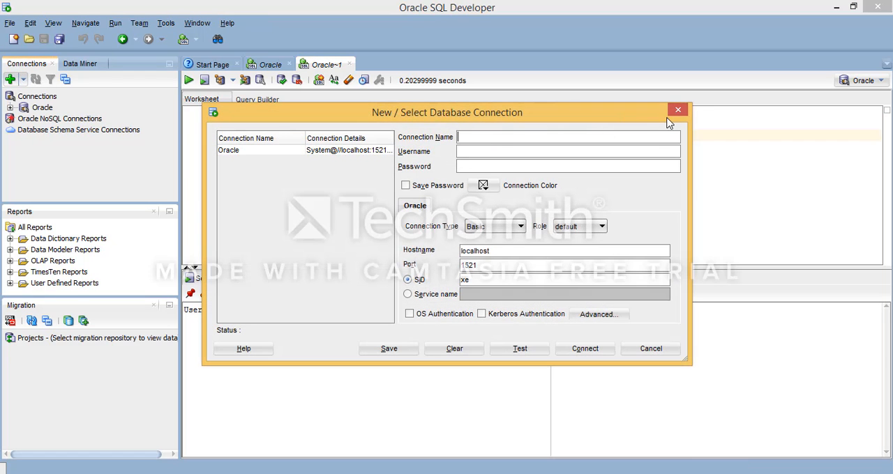
click(678, 113)
Step: Write "Grant all privileges to Migrate_data" below the Create user statement, separated by blank lines
click(288, 130)
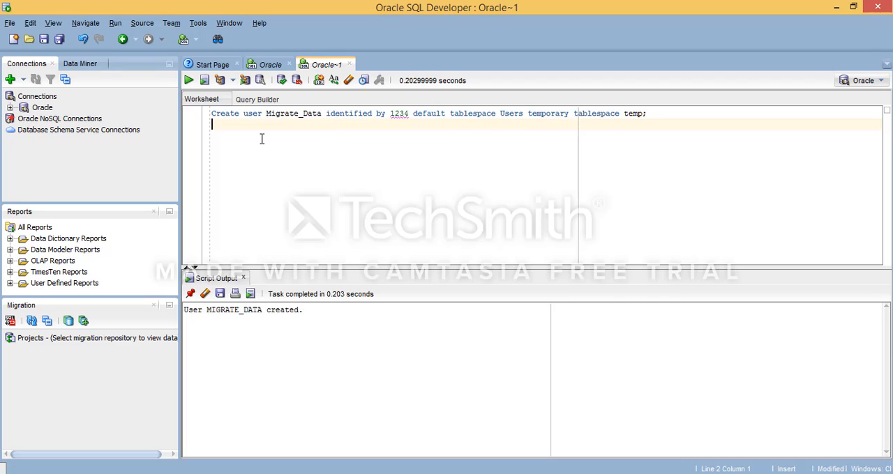
key(Return)
key(Return)
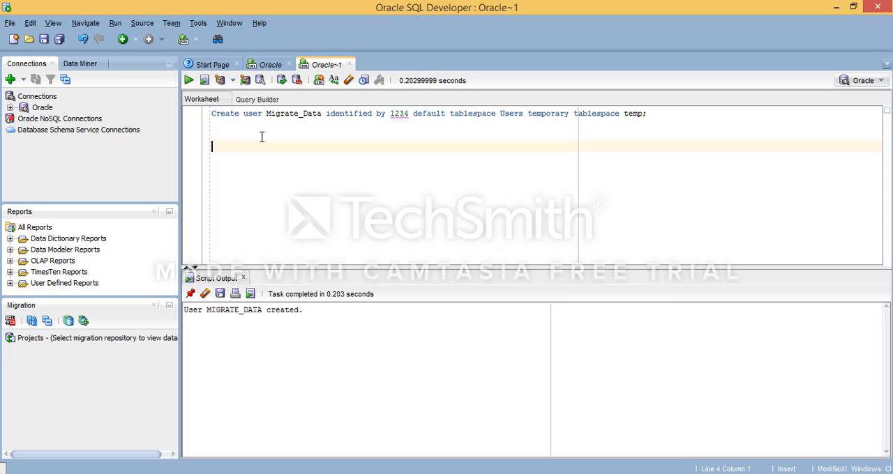
text(Grant all p)
text(rivile)
text(ges to Migrate_dat)
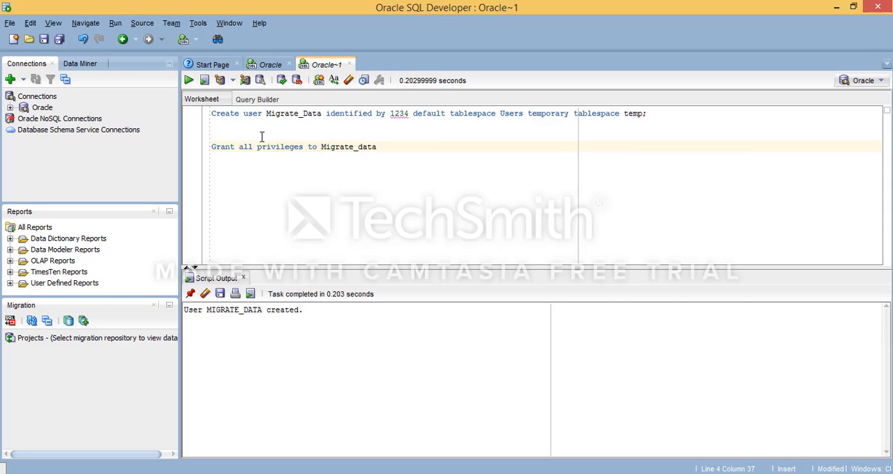
text(a)
key(Return)
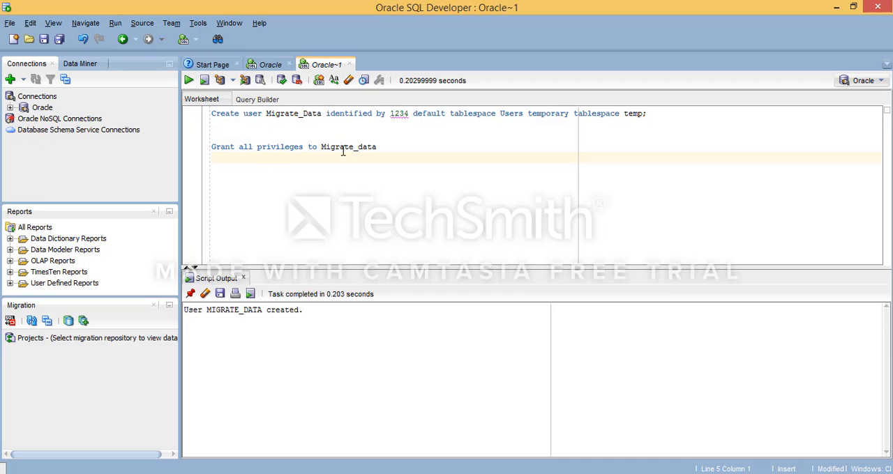
Step: Append an identified by clause with the user's password to the Grant statement and run that statement
drag(400, 146, 179, 150)
click(446, 144)
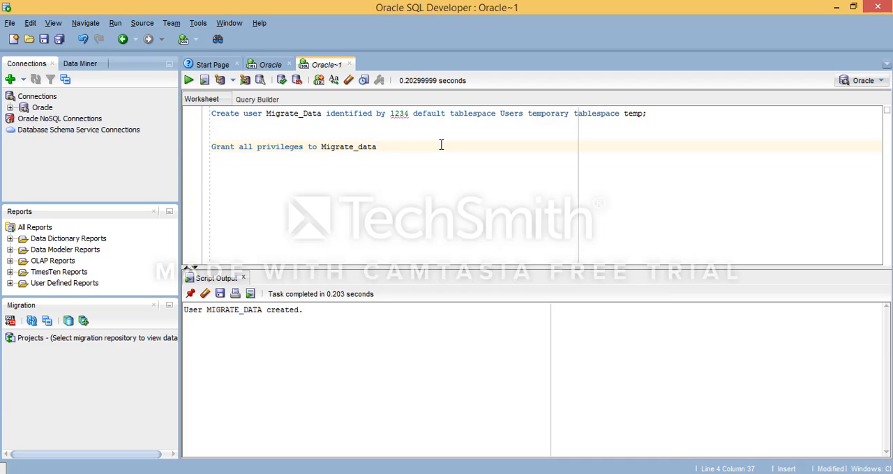
text(identified by 1234)
drag(467, 147, 141, 151)
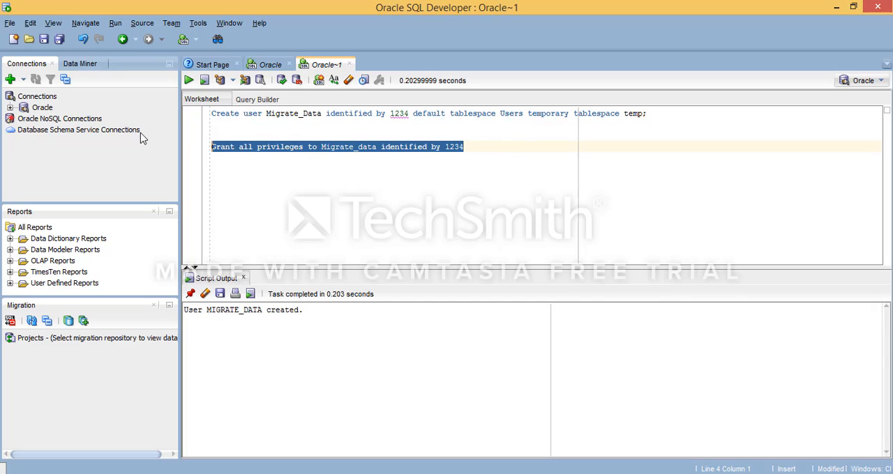
click(189, 80)
click(252, 344)
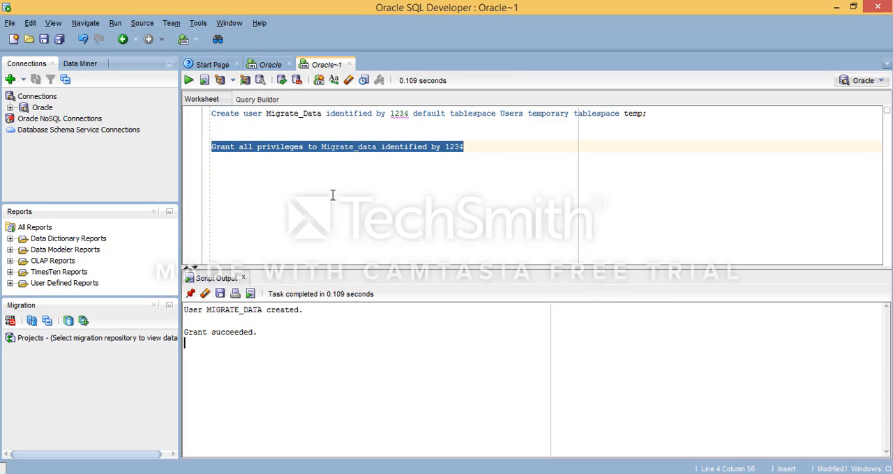
click(315, 169)
click(292, 138)
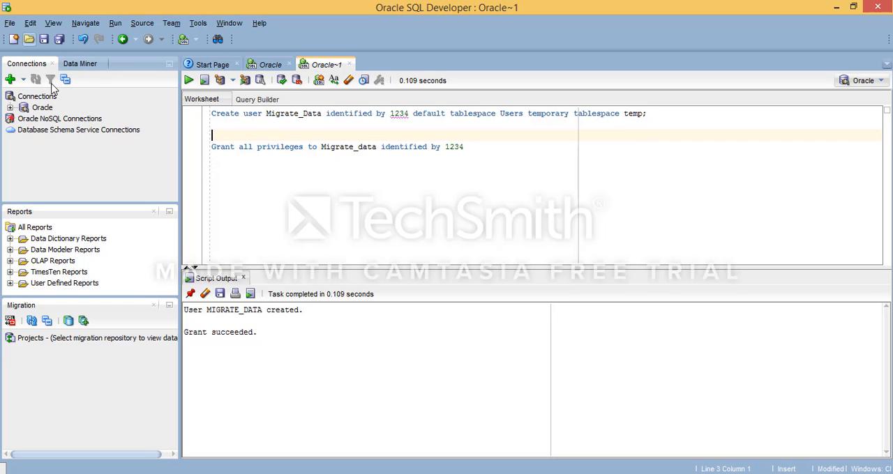
Step: Set up a new connection named Migrate with username Migrate_User and the account password, and test it
click(10, 79)
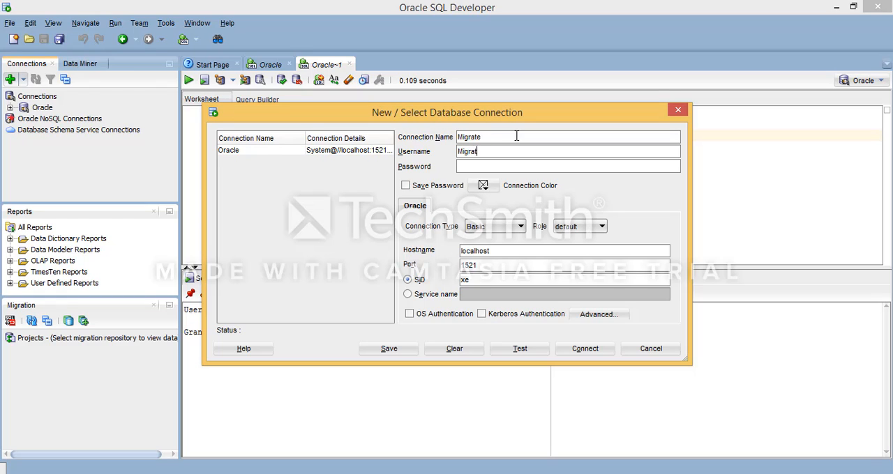
text(user)
text(User)
click(519, 349)
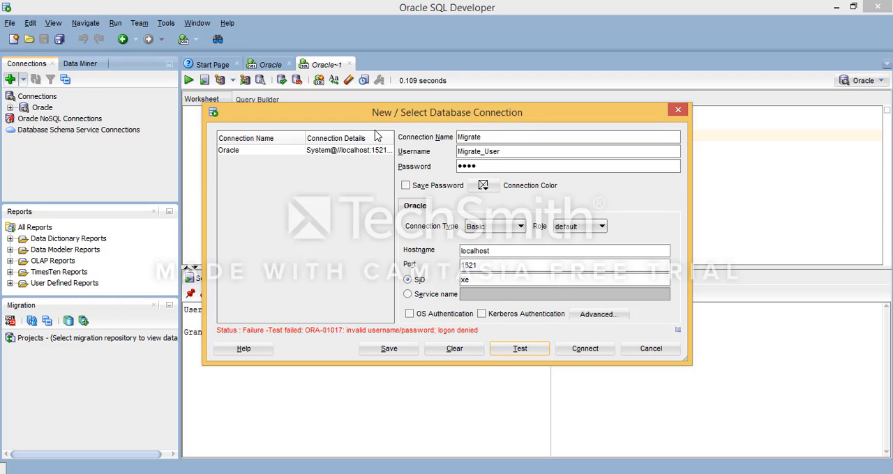
Step: Move the connection dialog below the SQL statements, re-enter the account password and test the connection again
drag(377, 119, 390, 181)
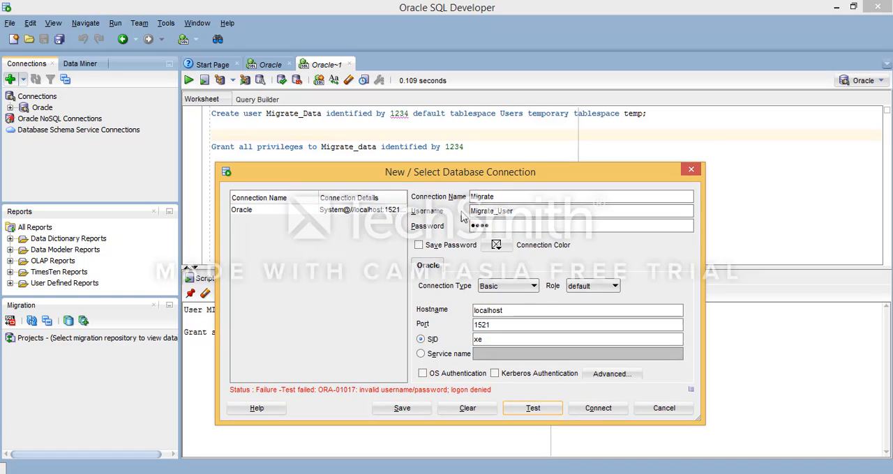
drag(495, 226, 404, 229)
text(1234)
click(508, 407)
Step: Change the Migrate connection's username to Migrate_Data, test the connection and connect
drag(503, 210, 560, 203)
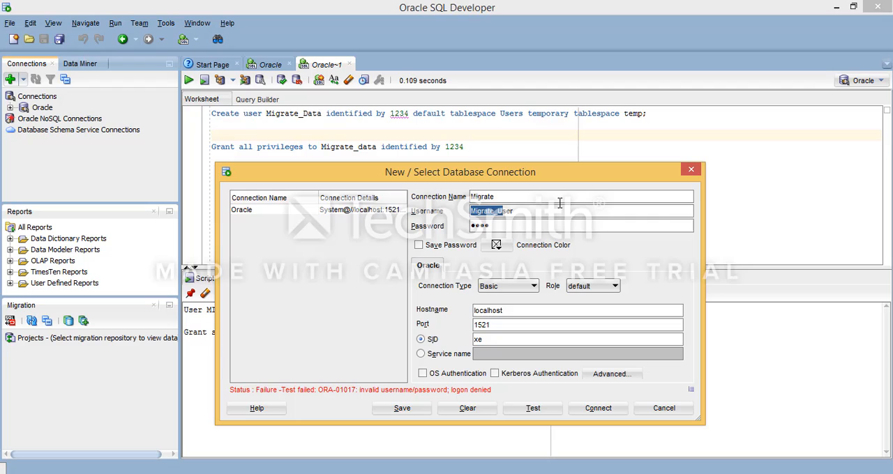
key(Right)
key(shift+End)
text(Da)
click(533, 408)
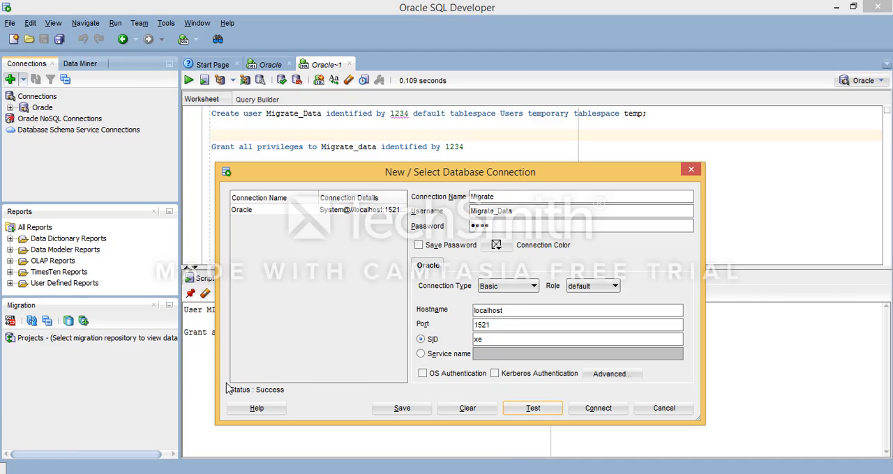
click(614, 410)
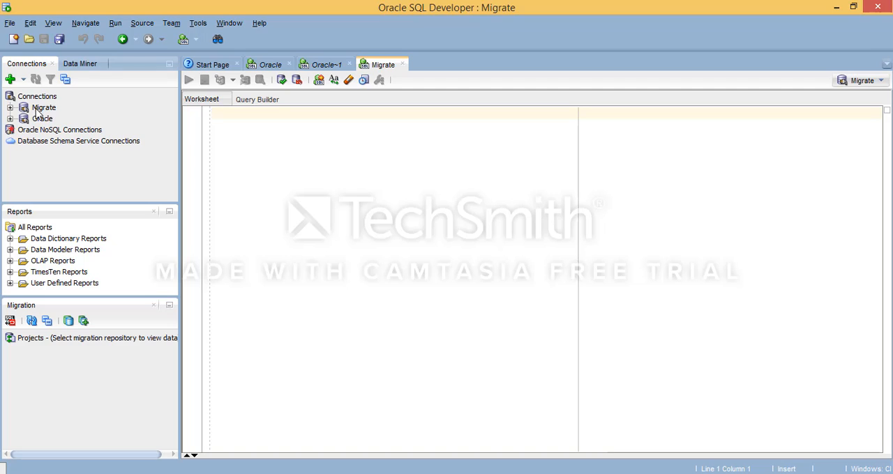
Step: Look through the object categories and tables of the Migrate connection, and collapse it again
click(9, 108)
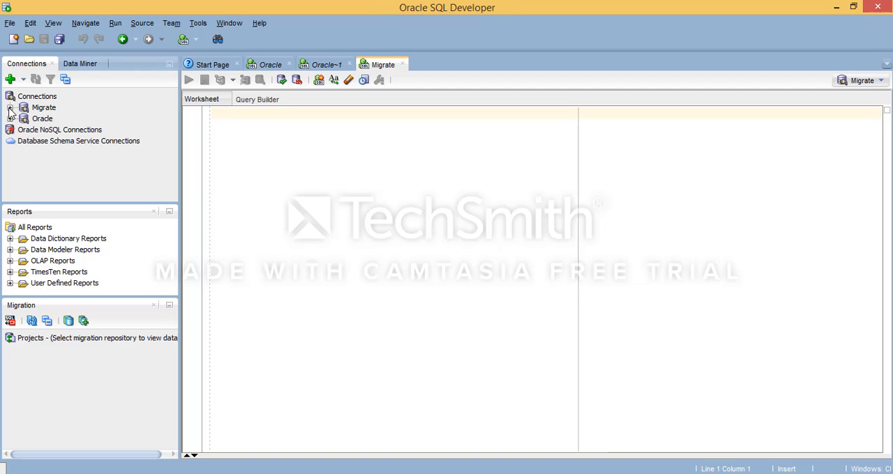
click(23, 118)
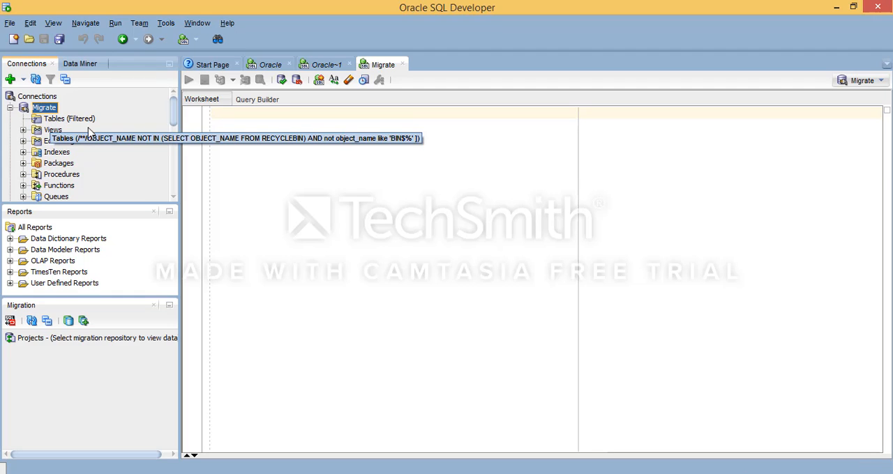
click(323, 132)
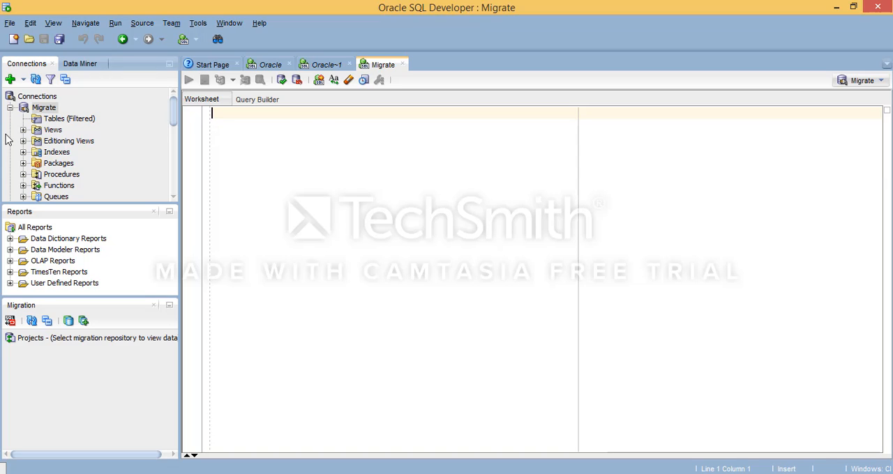
click(10, 108)
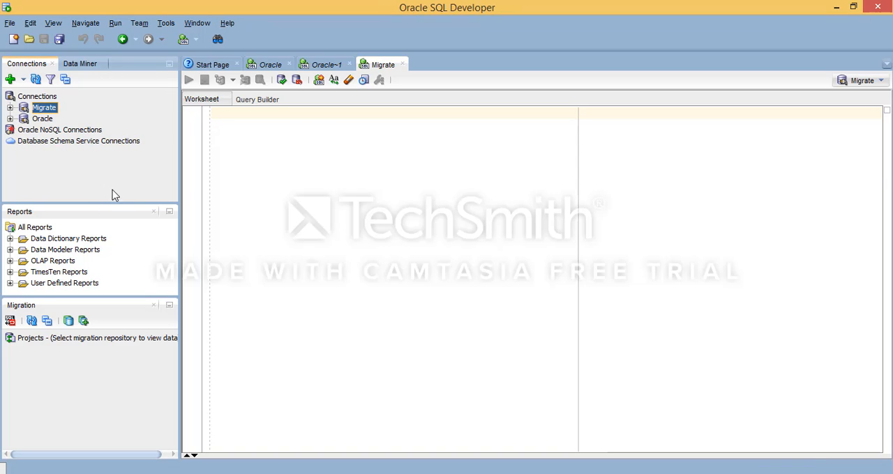
Step: Open the dialog for a new database connection and check which database types it offers
click(10, 79)
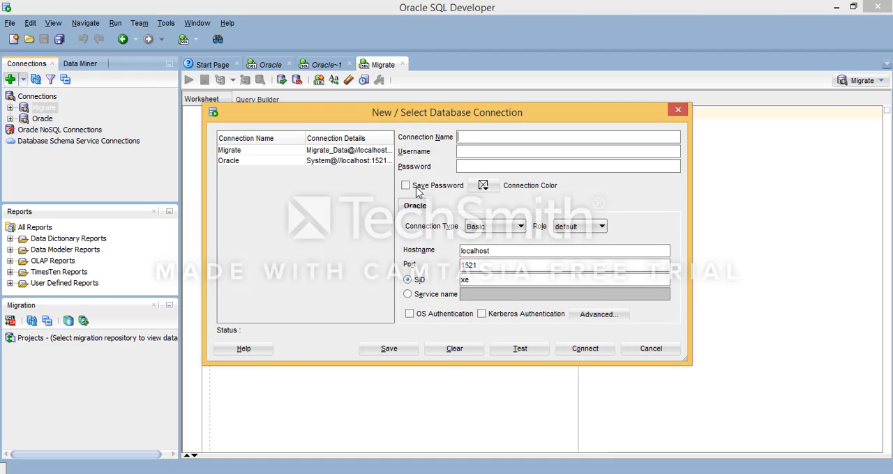
click(643, 347)
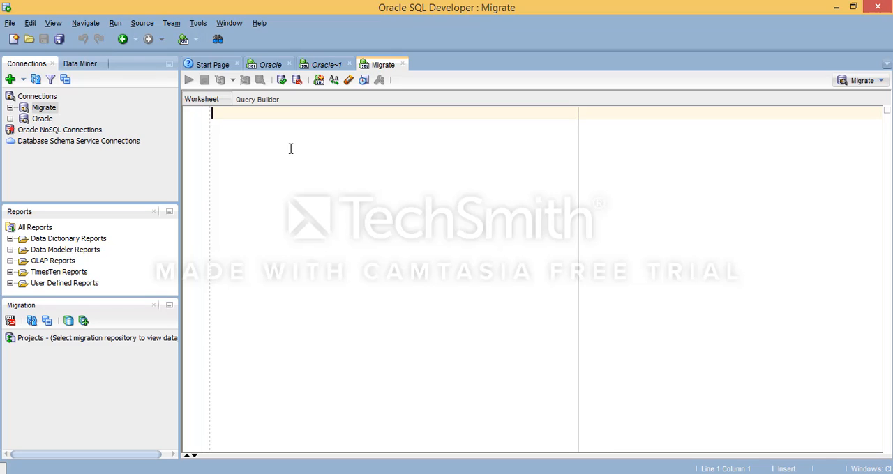
click(9, 79)
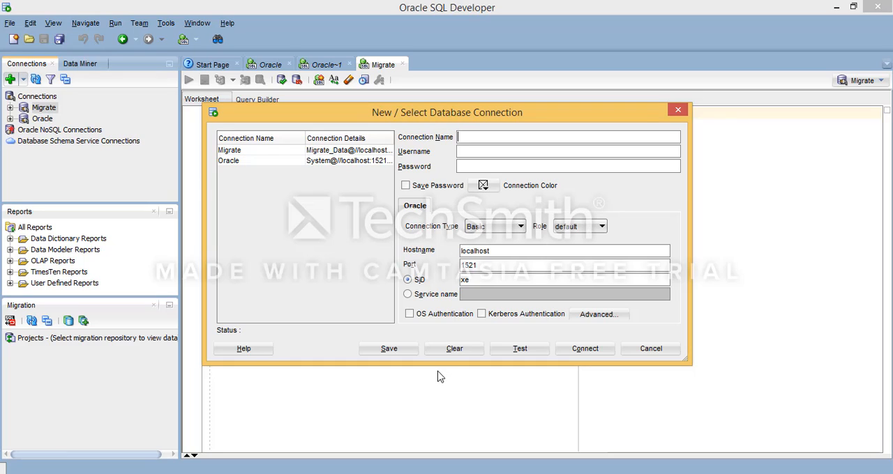
click(385, 473)
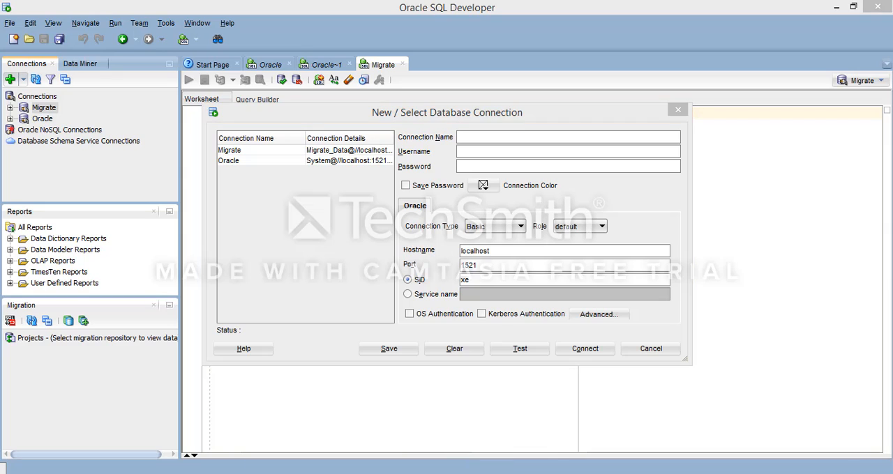
click(831, 426)
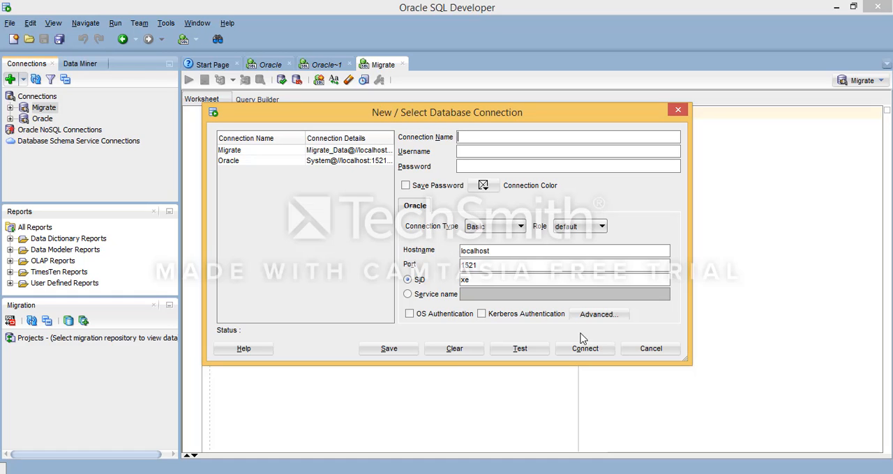
Step: Switch to the web browser and search Google for "jdts"
click(133, 473)
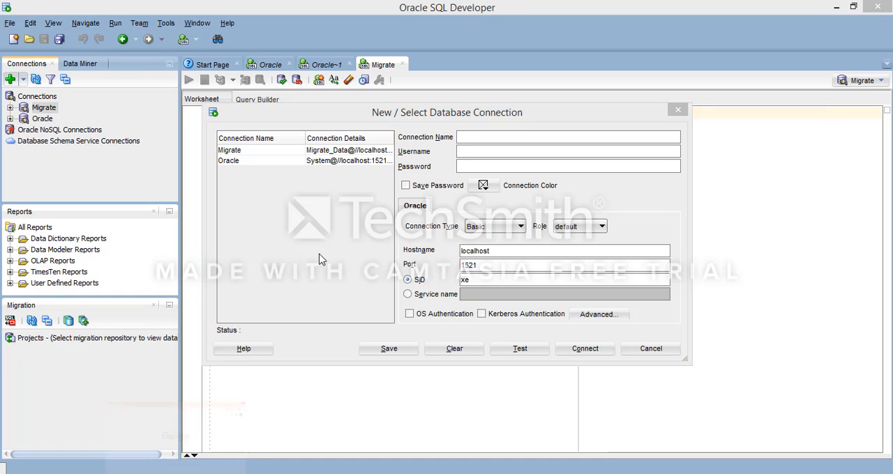
text(jdtc)
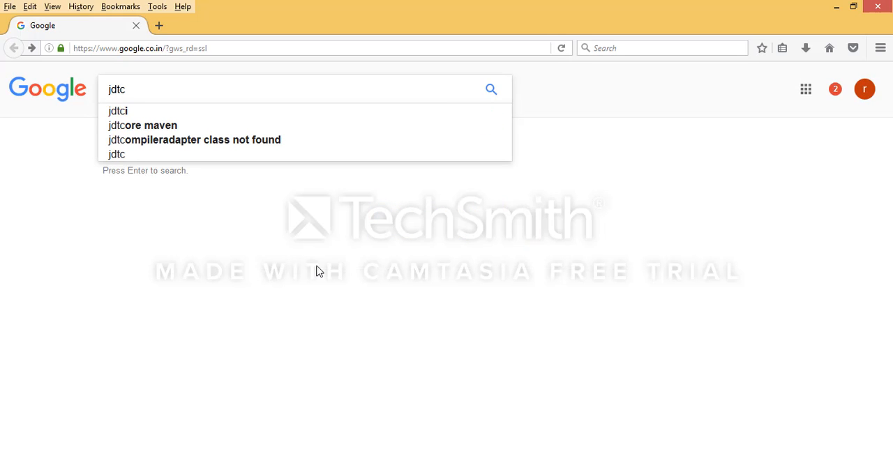
key(BackSpace)
text(s)
key(Return)
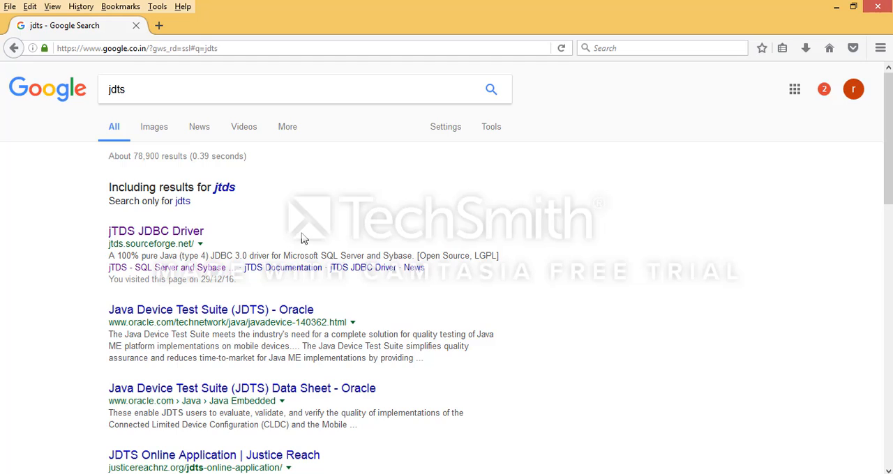
Step: Open the jTDS project's files on SourceForge from the search results and go to the 1.3.1 folder inside jtds
scroll(303, 239, down, 2)
click(159, 198)
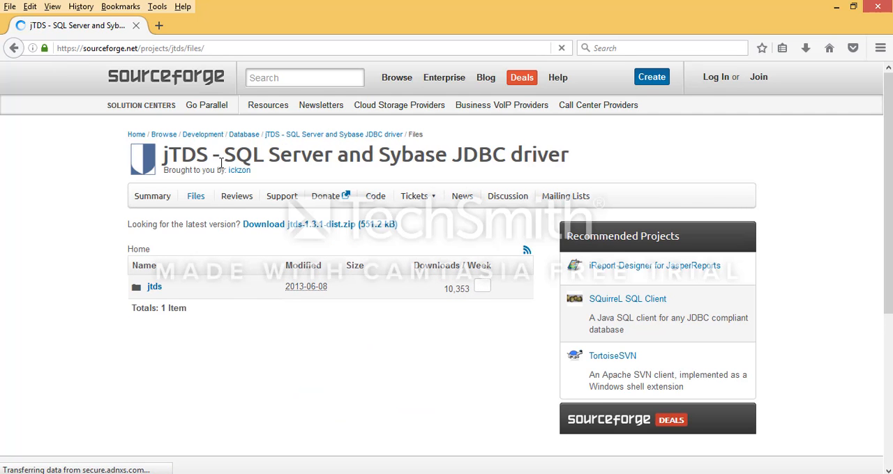
scroll(322, 311, down, 2)
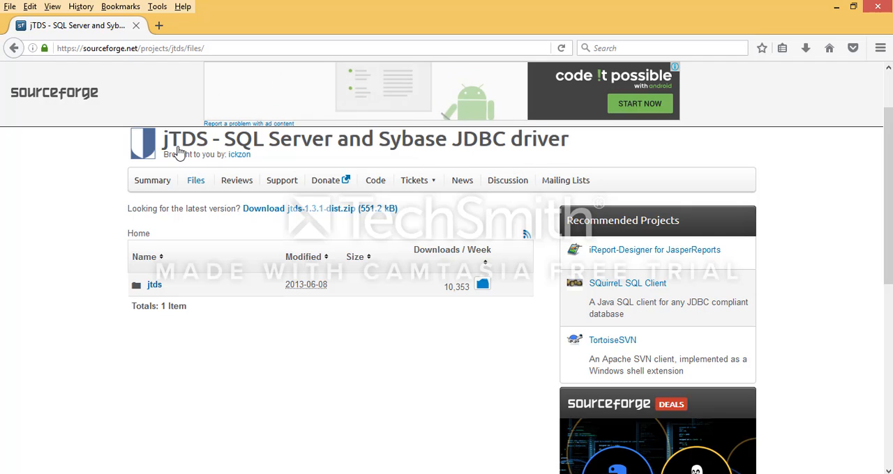
scroll(182, 159, up, 2)
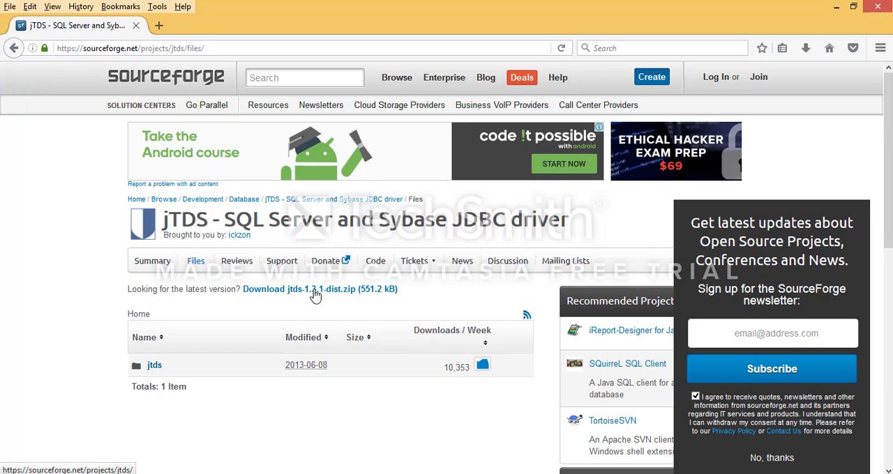
click(154, 365)
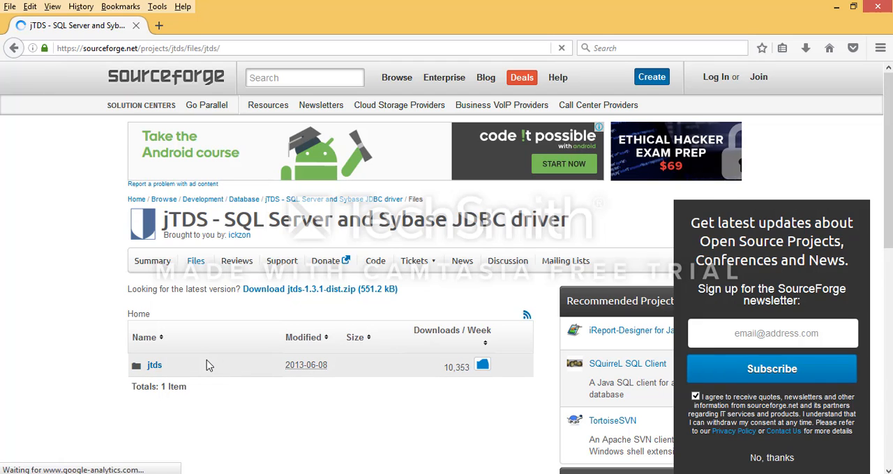
scroll(34, 275, down, 3)
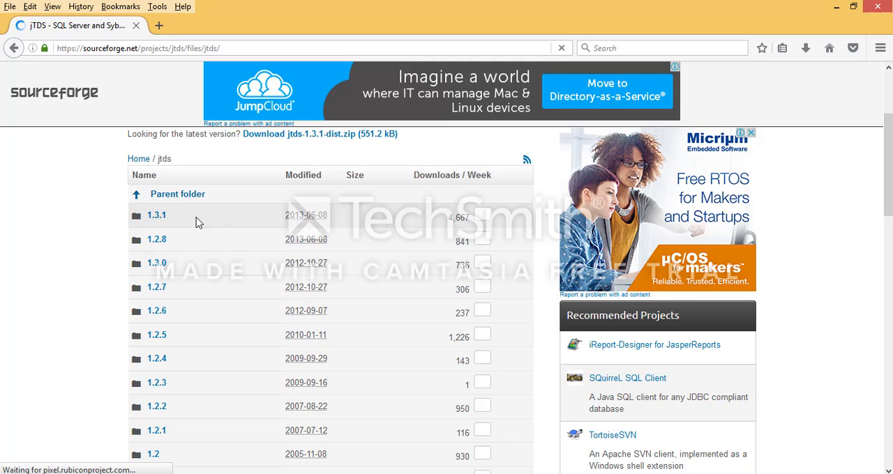
click(156, 218)
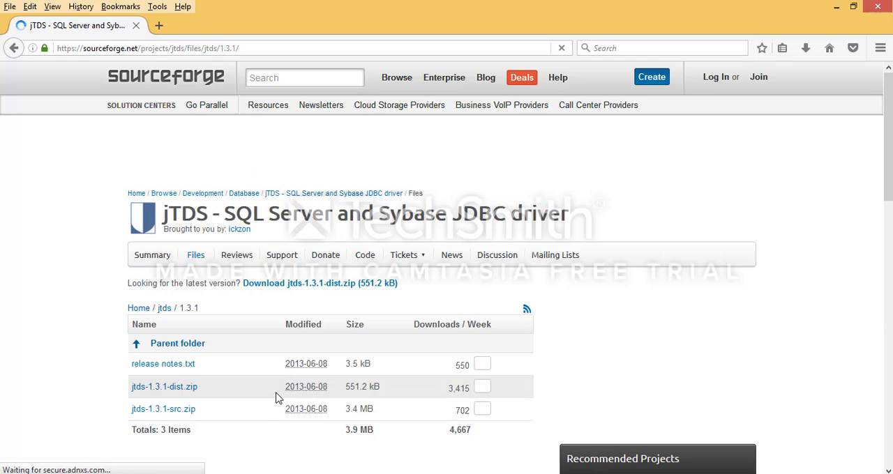
Step: Download jtds-1.3.1-dist.zip as a duplicate with a numbered file name and open the folder it is saved in
scroll(276, 398, down, 2)
scroll(105, 286, down, 2)
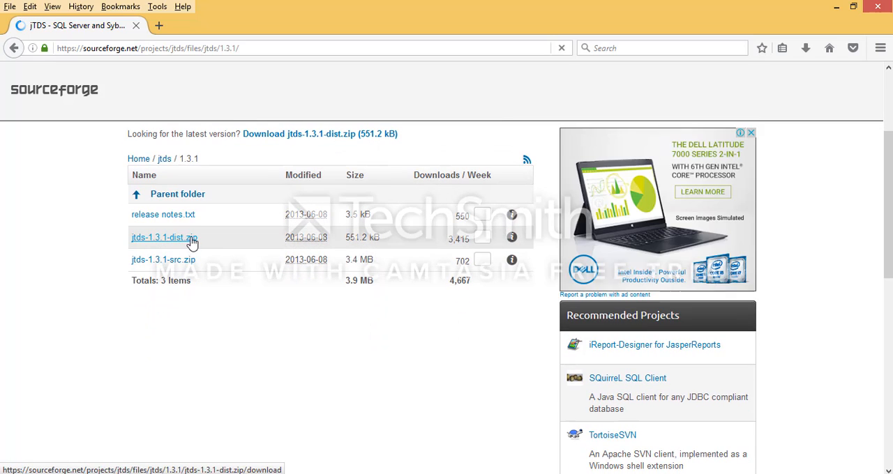
click(183, 240)
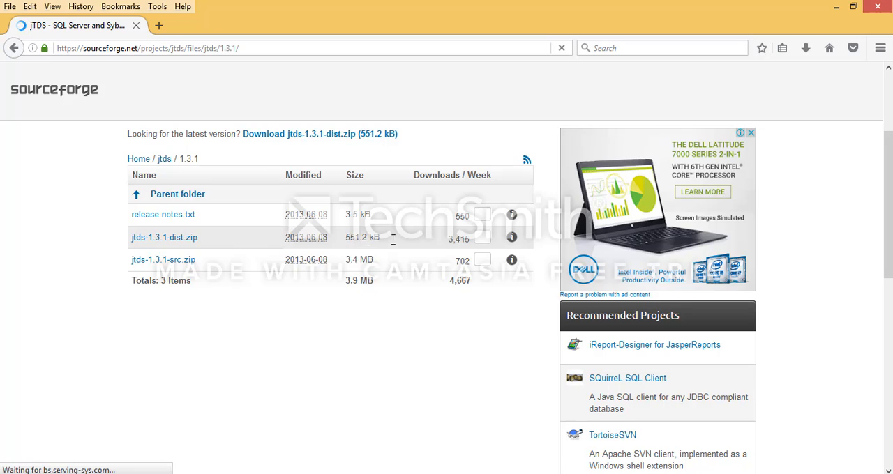
click(172, 251)
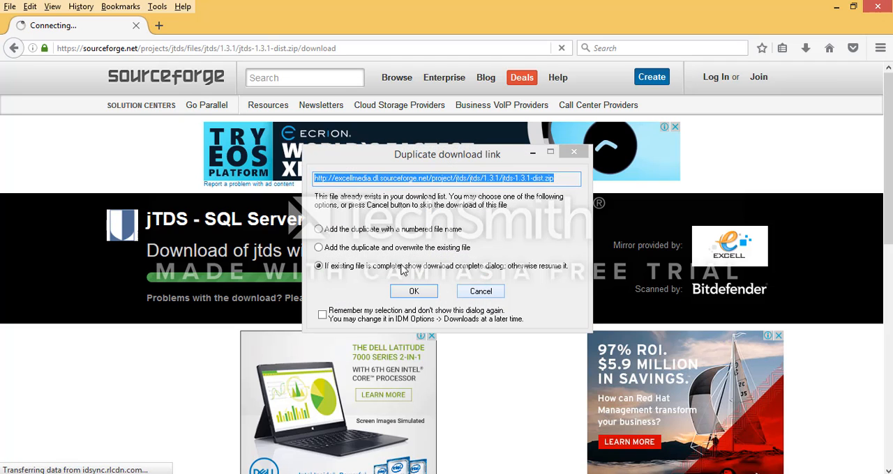
click(371, 231)
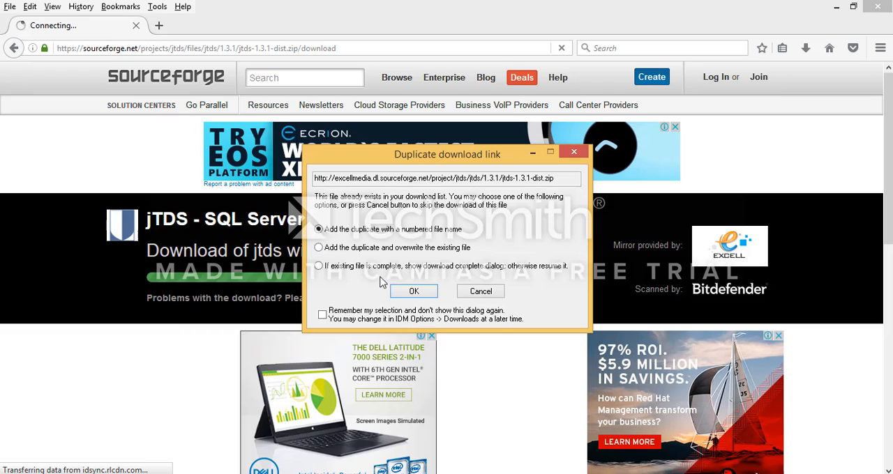
click(410, 291)
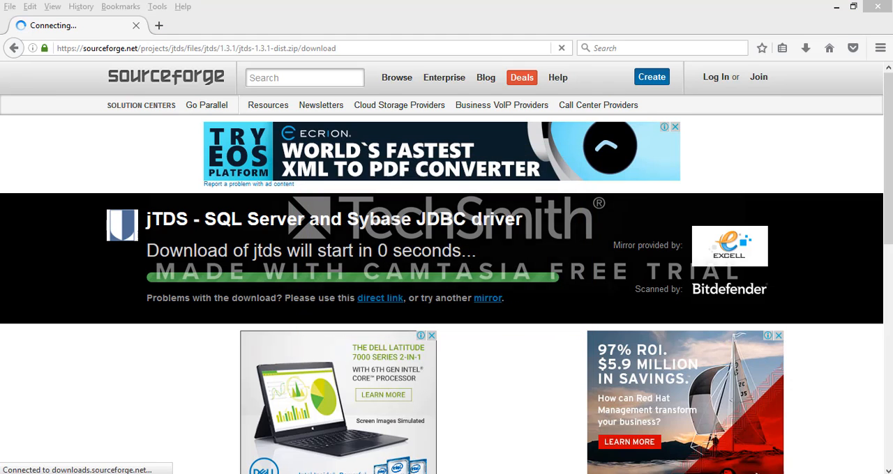
click(444, 292)
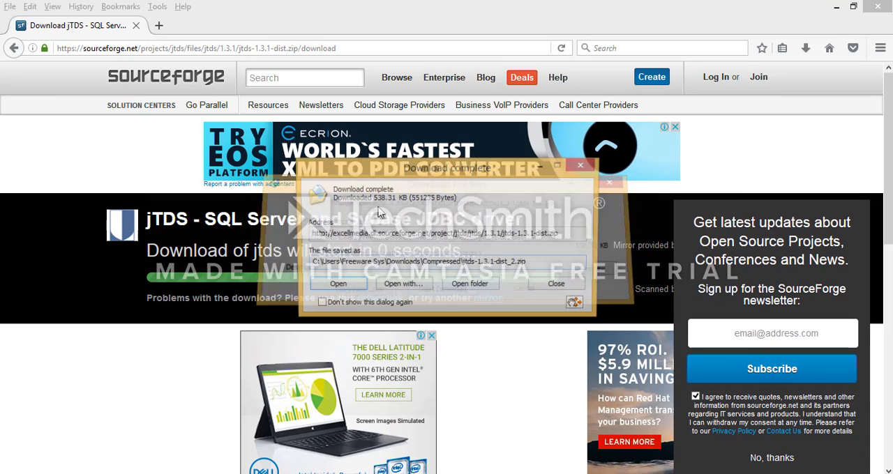
click(478, 285)
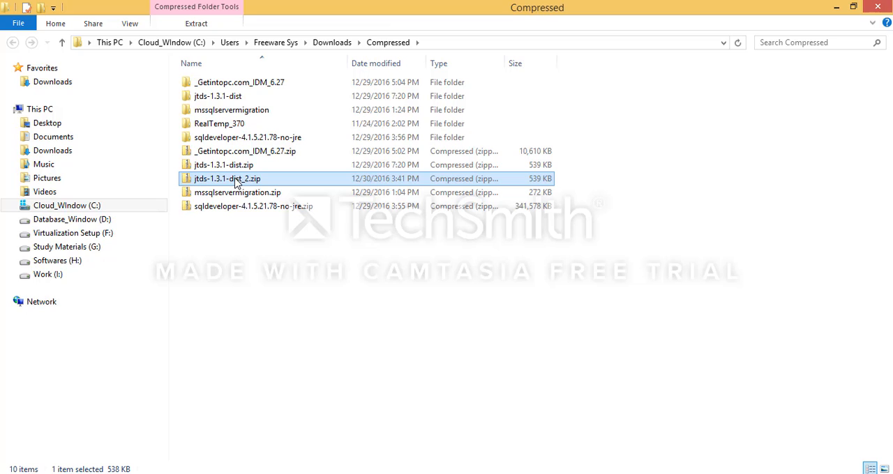
Step: Examine the contents of the existing jtds-1.3.1-dist folder, including its conf and IA64 subfolders, and return to the Compressed folder
click(229, 99)
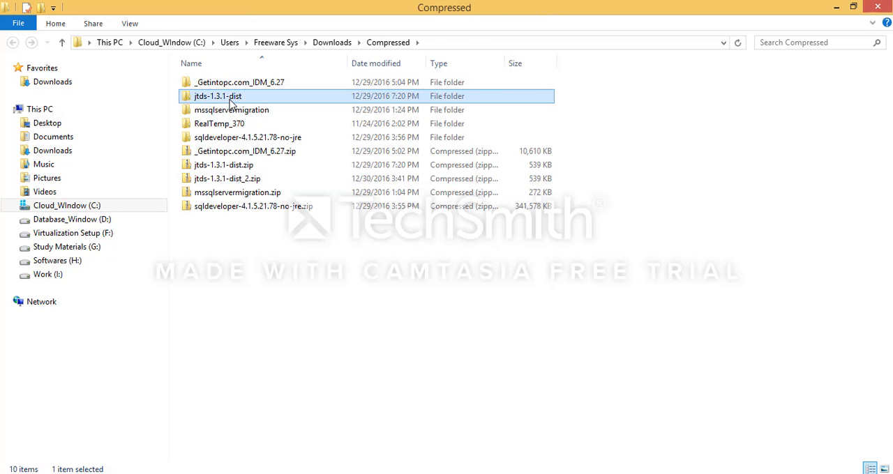
double_click(231, 101)
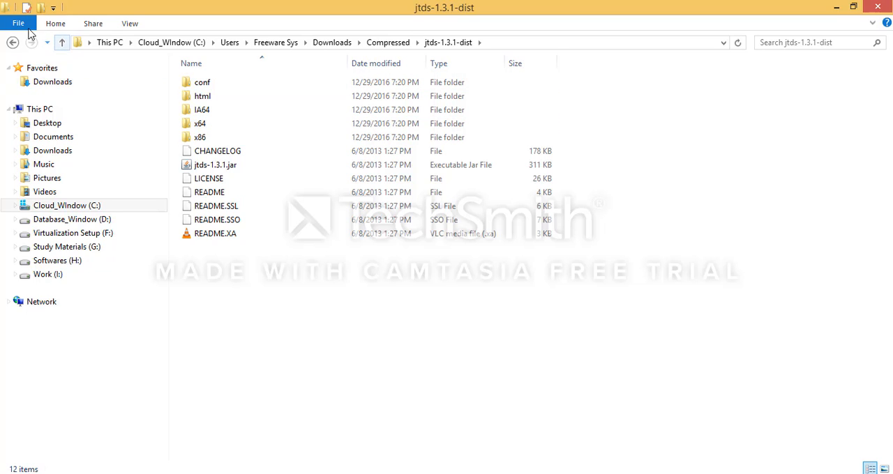
click(12, 44)
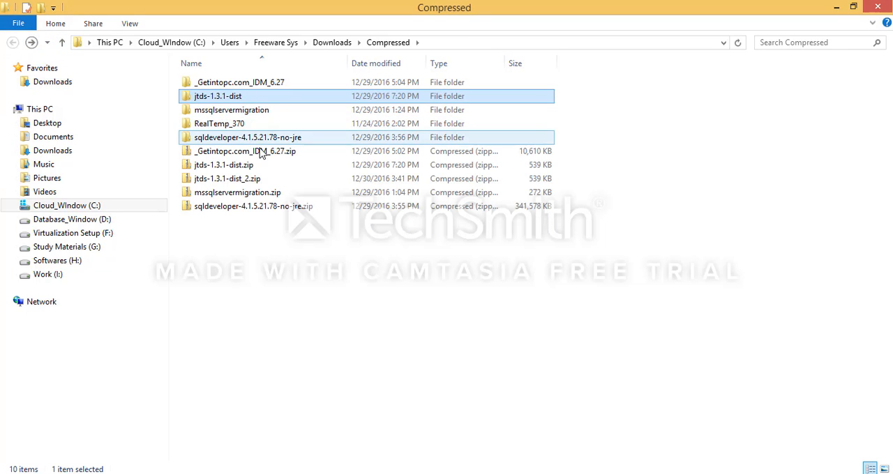
click(278, 245)
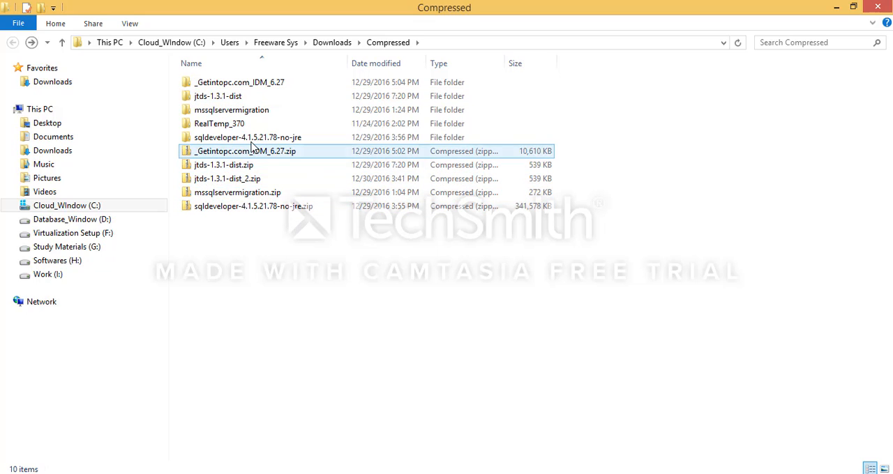
double_click(239, 97)
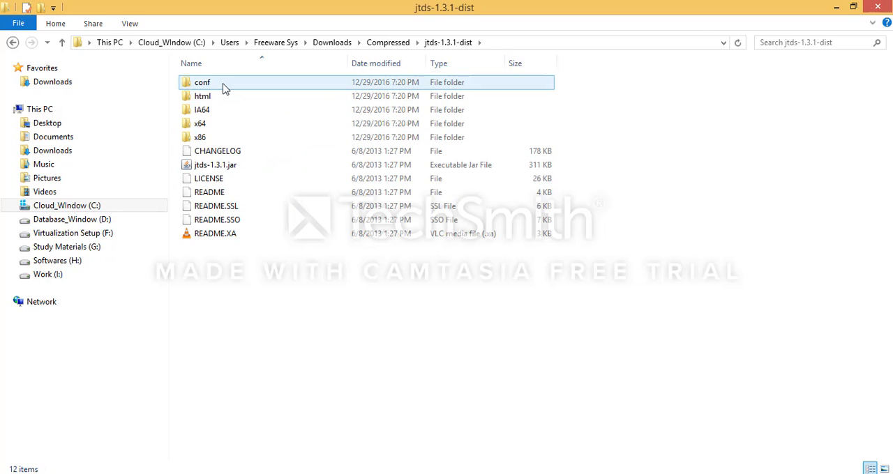
double_click(224, 83)
key(BackSpace)
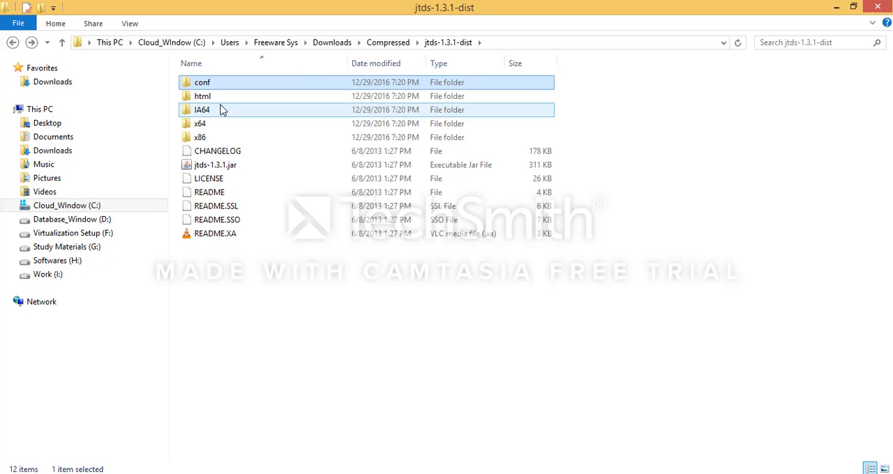
double_click(218, 111)
double_click(223, 87)
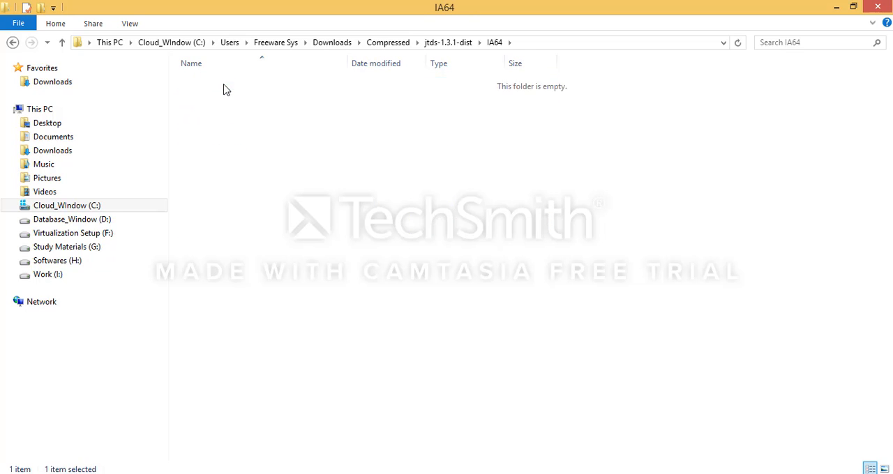
click(13, 42)
click(12, 42)
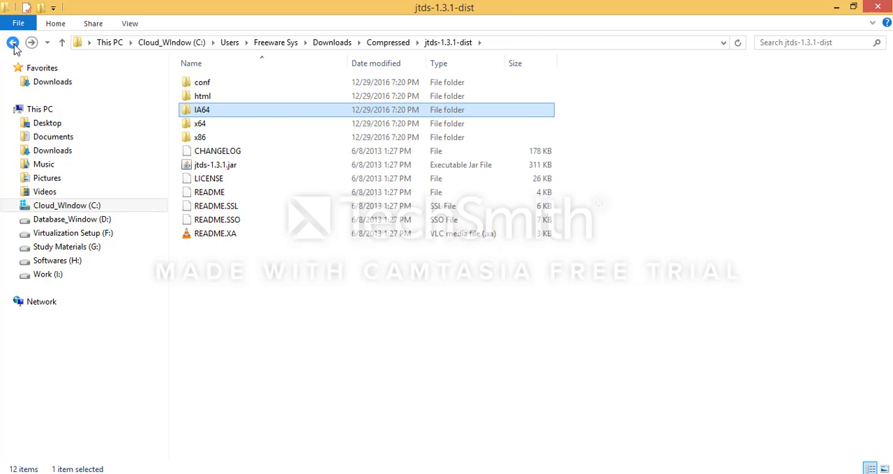
click(13, 43)
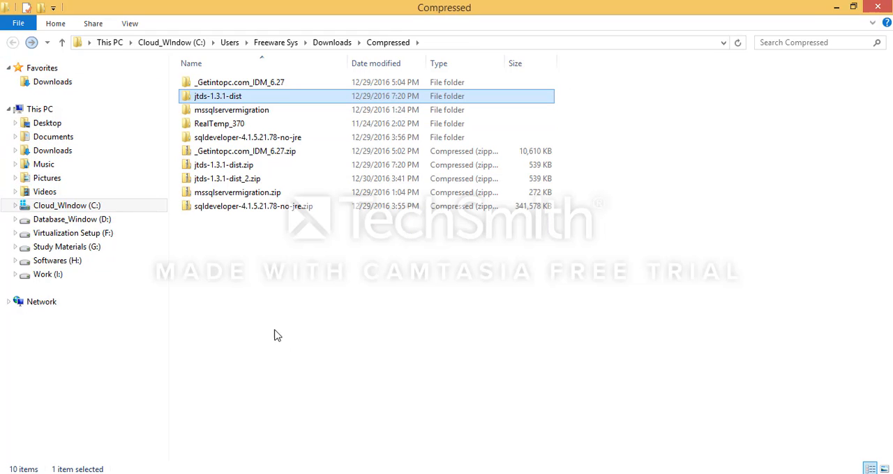
Step: Rename the extracted jtds-1.3.1-dist_2 folder to "Jdts Drivers" and open it
mouse_move(336, 473)
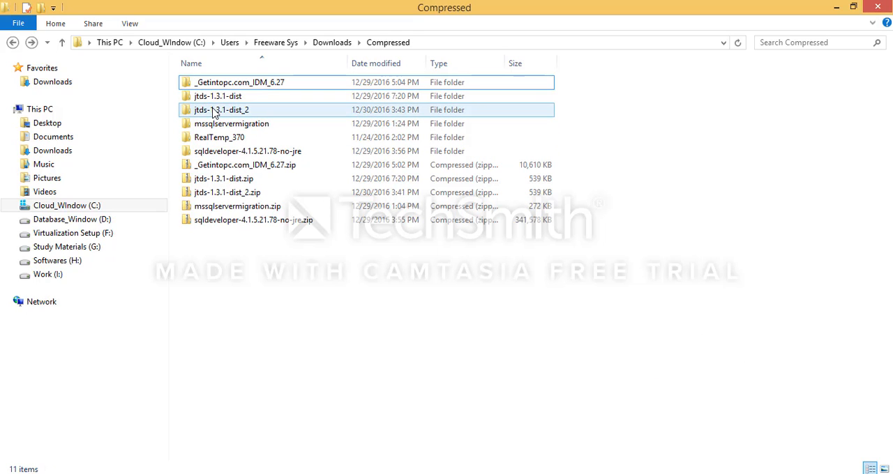
click(214, 113)
click(214, 113)
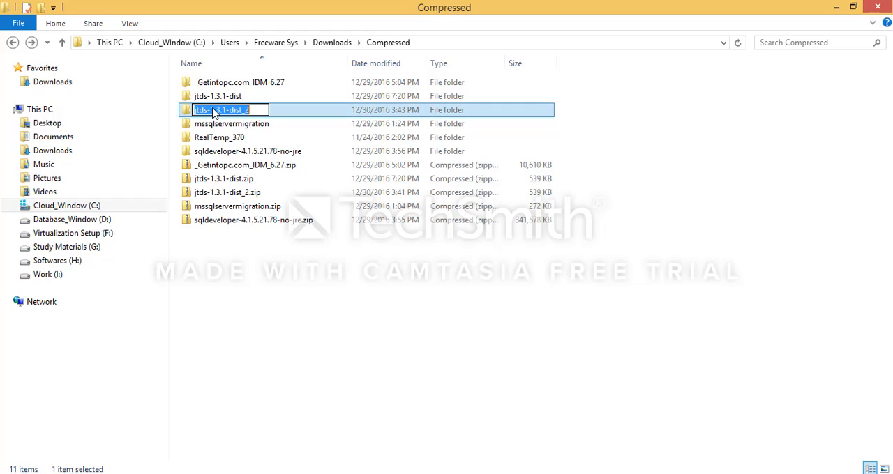
text(j)
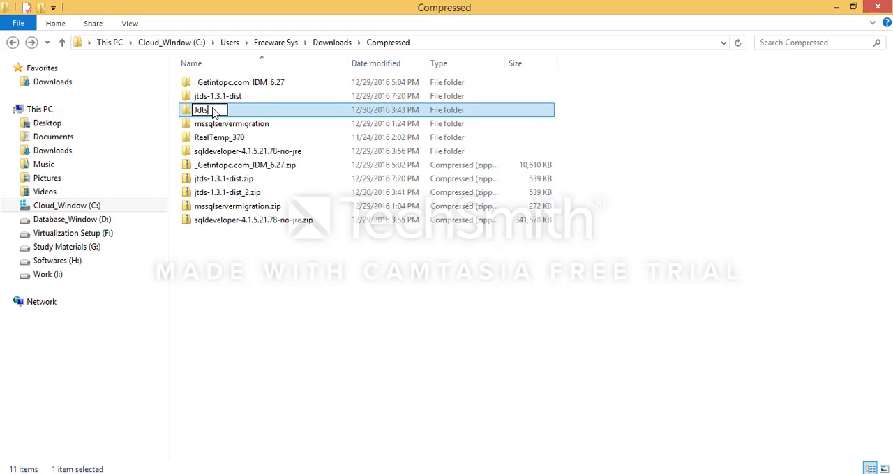
text(dts Deriver)
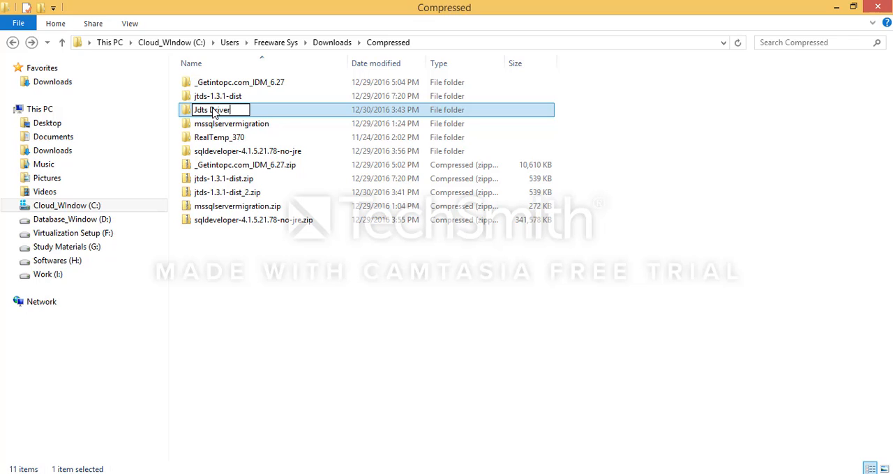
text(s)
key(Return)
double_click(215, 114)
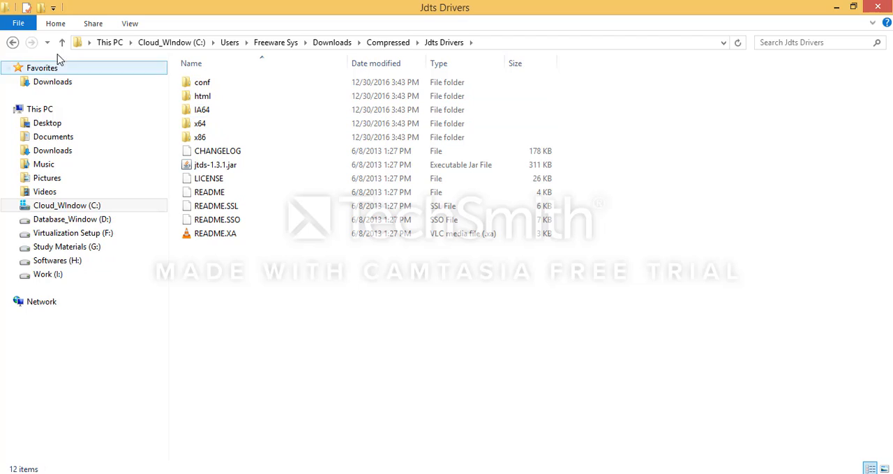
Step: Switch from the Compressed folder to Oracle SQL Developer and open its preferences
click(13, 43)
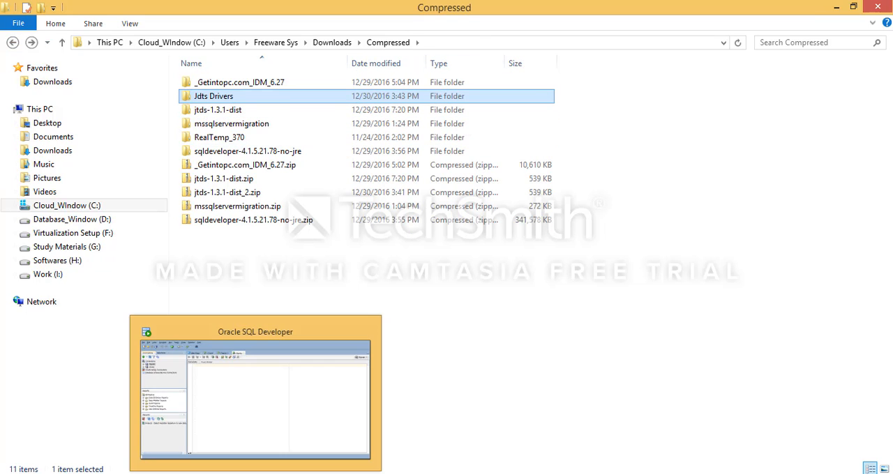
click(256, 473)
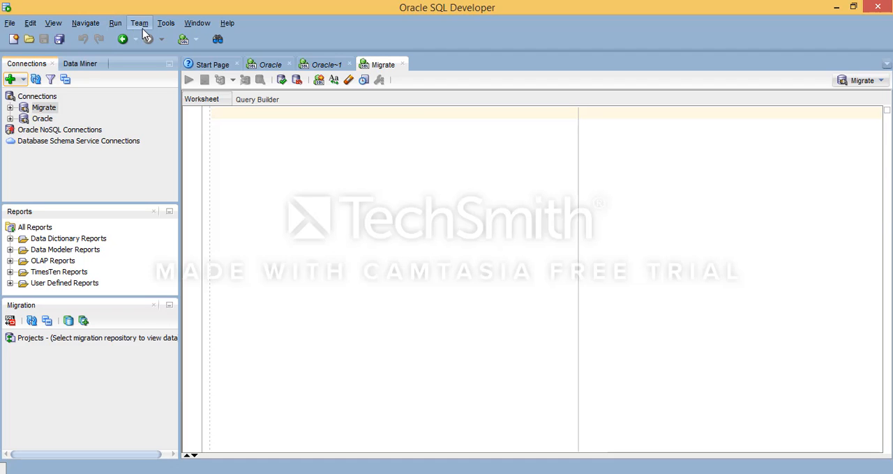
click(165, 23)
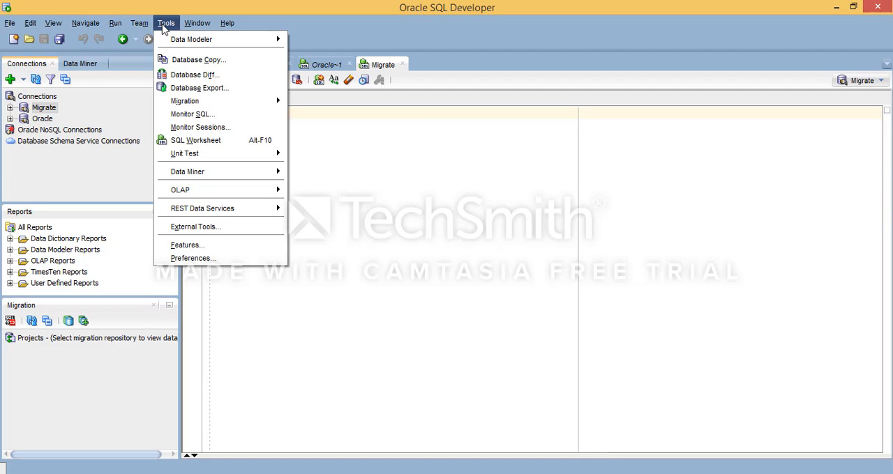
click(199, 259)
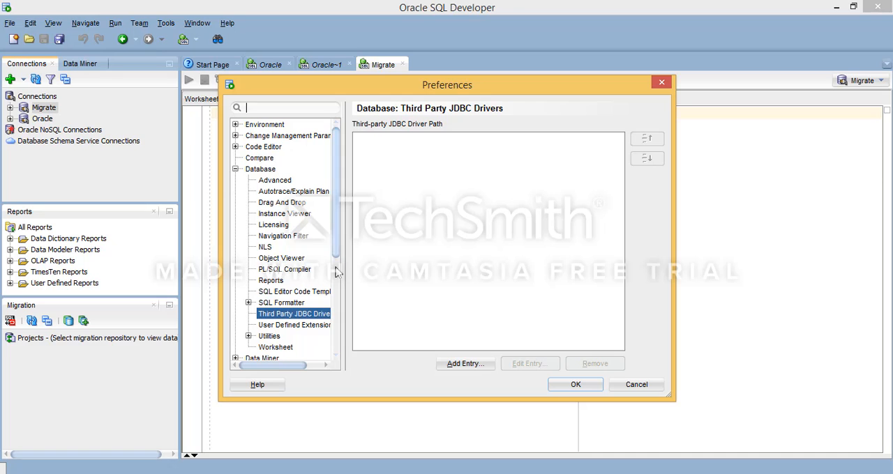
Step: Look through the preference categories, including Database, Environment, Change Management Parameters, Compare, File Types and Versioning
click(236, 170)
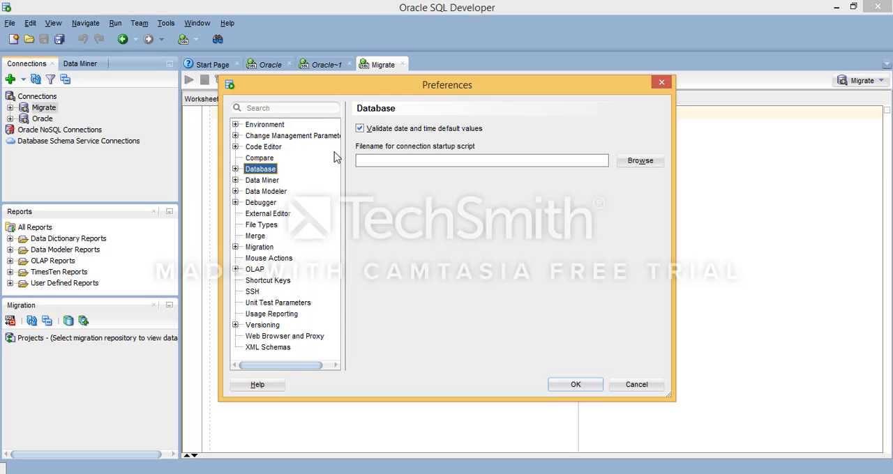
click(247, 127)
click(256, 139)
click(259, 160)
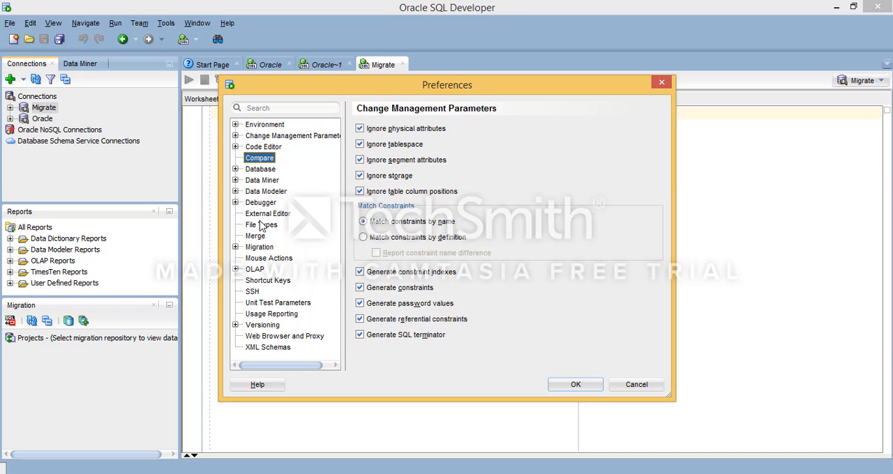
click(259, 221)
click(264, 323)
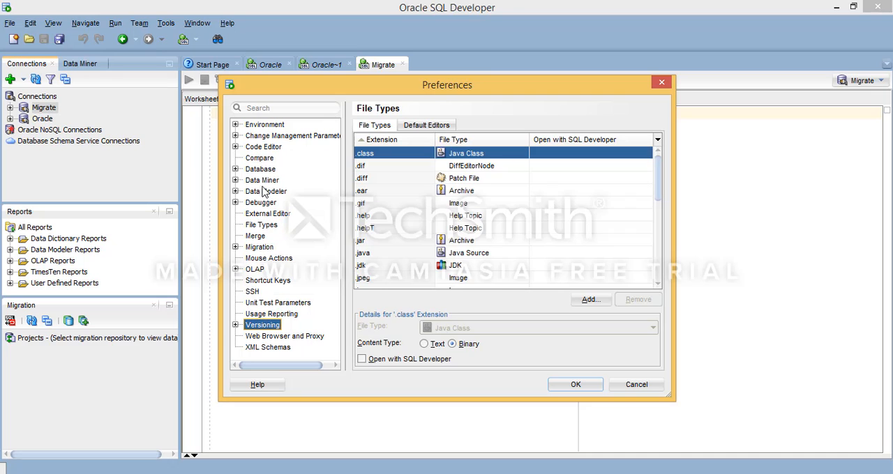
click(265, 137)
click(264, 159)
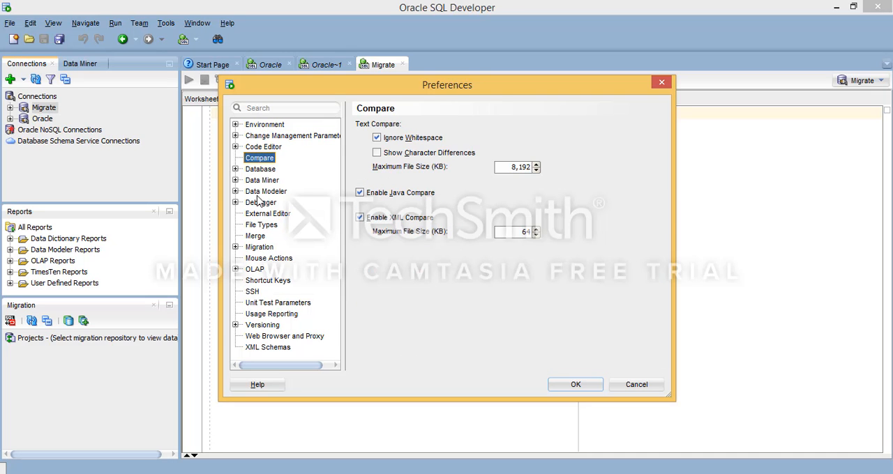
click(257, 122)
Step: Show the Third Party JDBC Drivers settings within the Database preferences
click(236, 170)
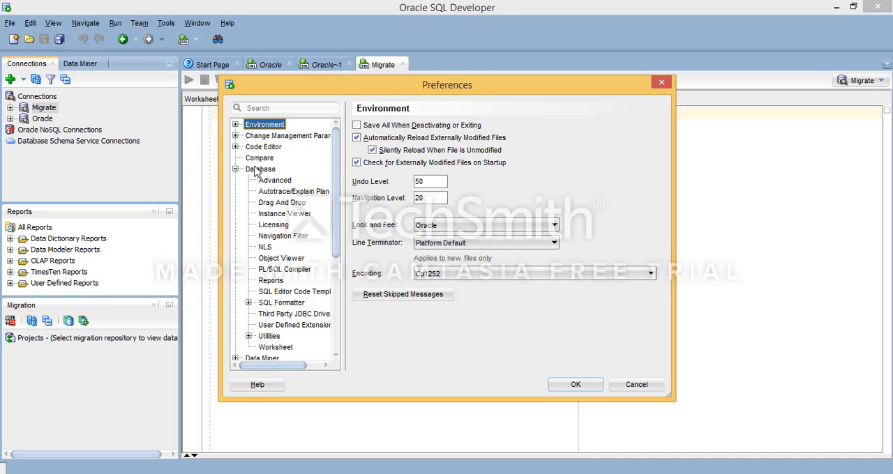
drag(340, 211, 340, 255)
click(290, 244)
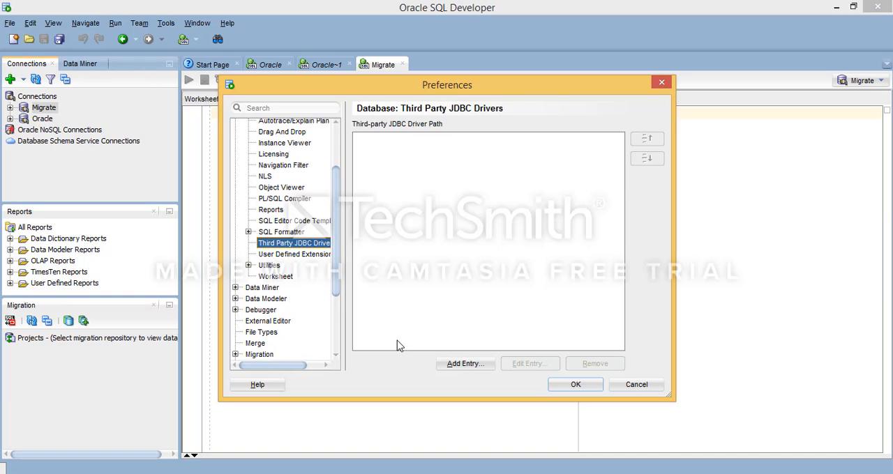
Step: Add jtds-1.3.1.jar from Downloads\Compressed\Jdts Drivers as a third-party JDBC driver path and save the preferences
click(464, 364)
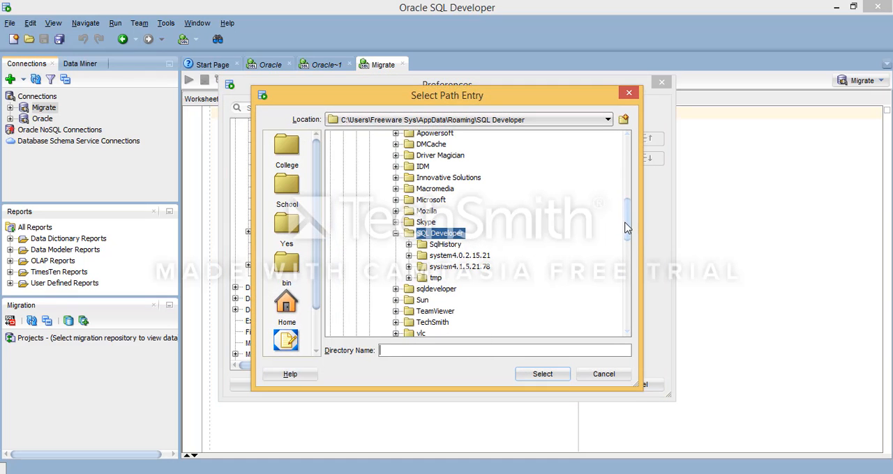
drag(625, 235, 635, 197)
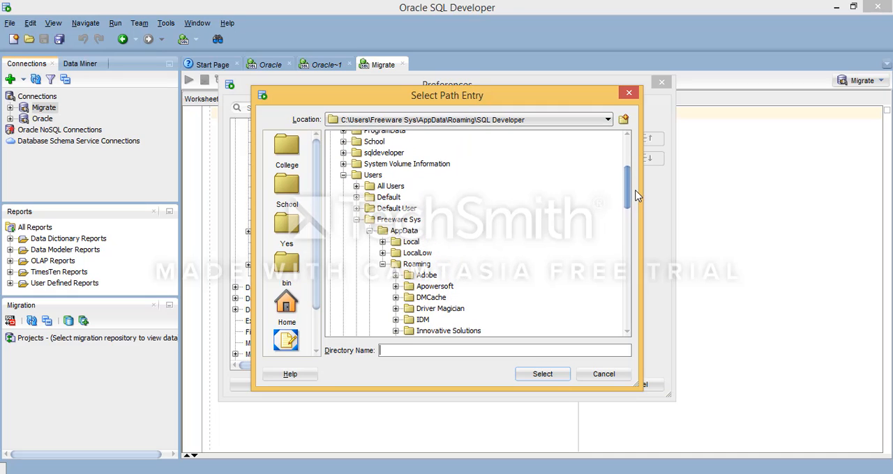
click(371, 232)
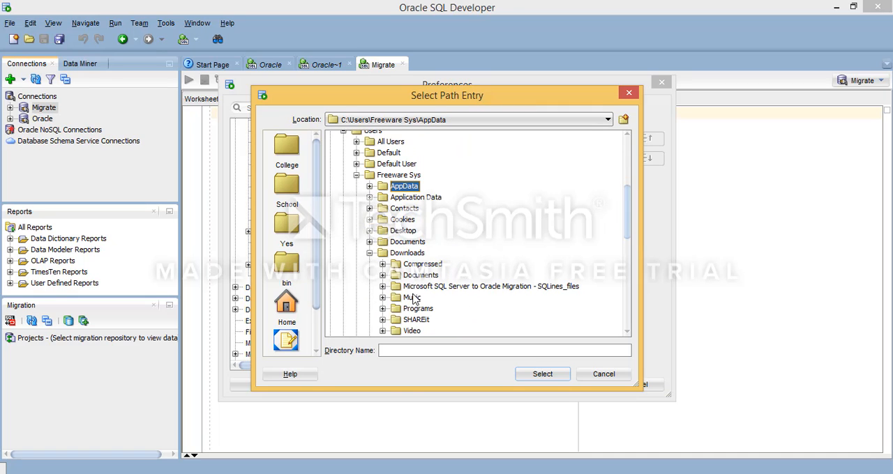
click(369, 297)
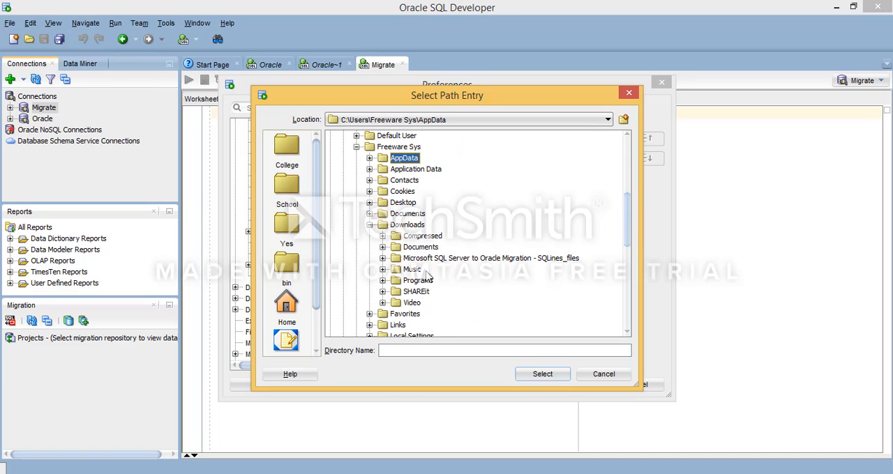
click(383, 236)
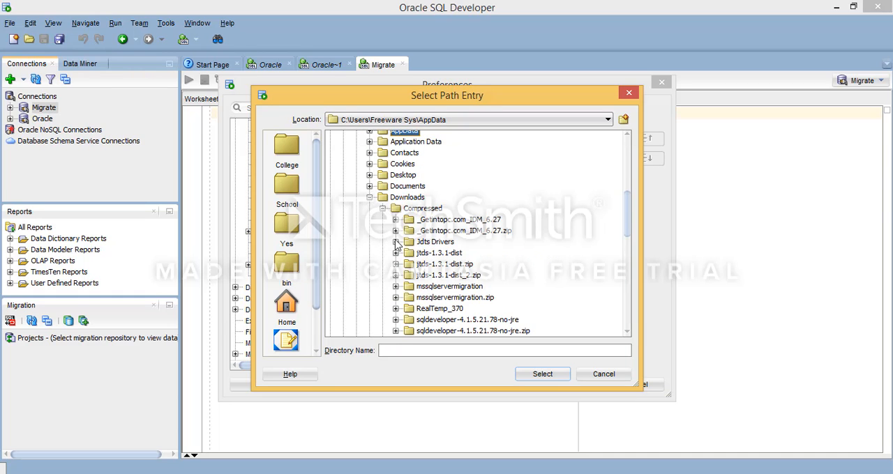
click(396, 242)
click(445, 289)
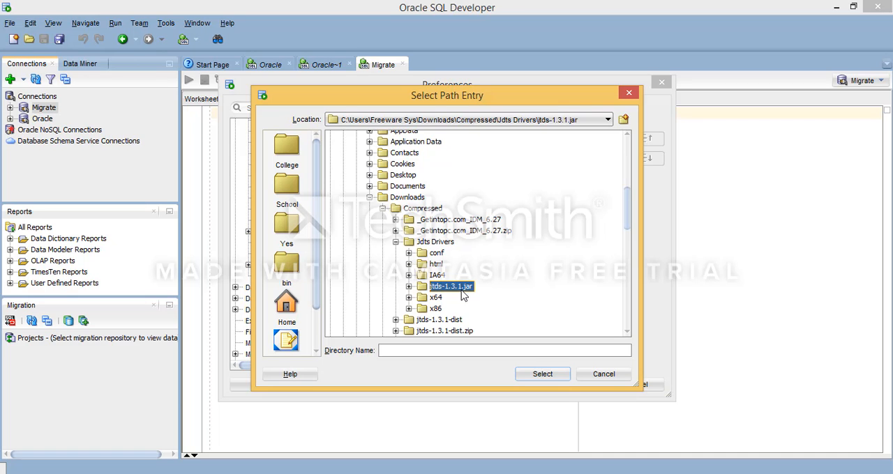
click(544, 374)
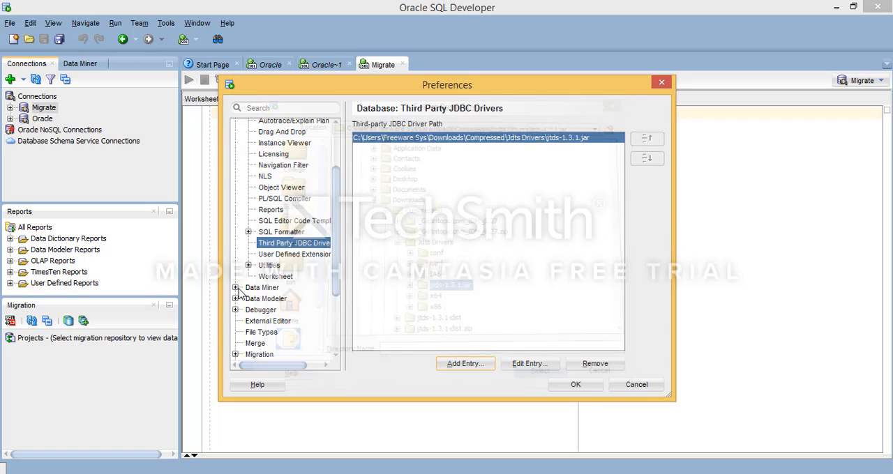
click(596, 386)
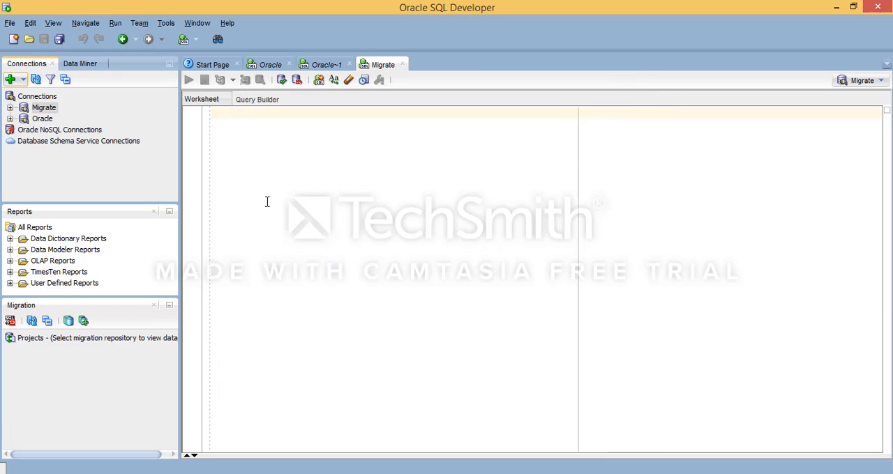
Step: Start a new SQL Server database connection named Cloud_Window with username sa, and enter the account password
click(11, 78)
click(452, 208)
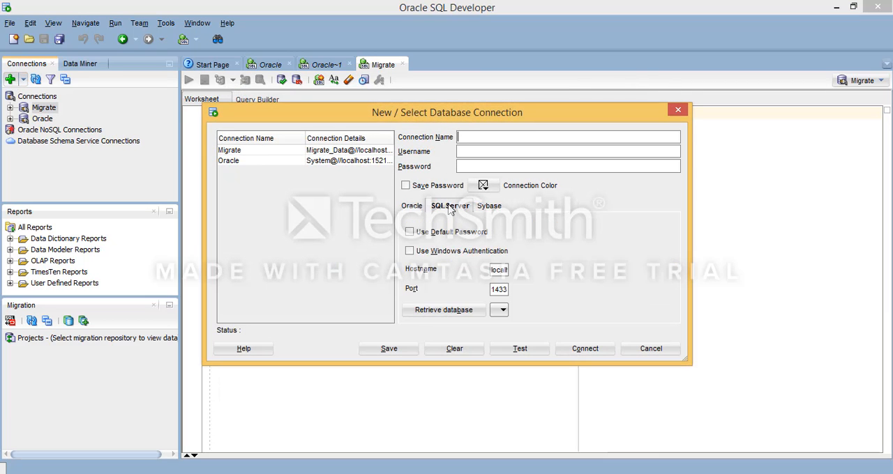
click(490, 209)
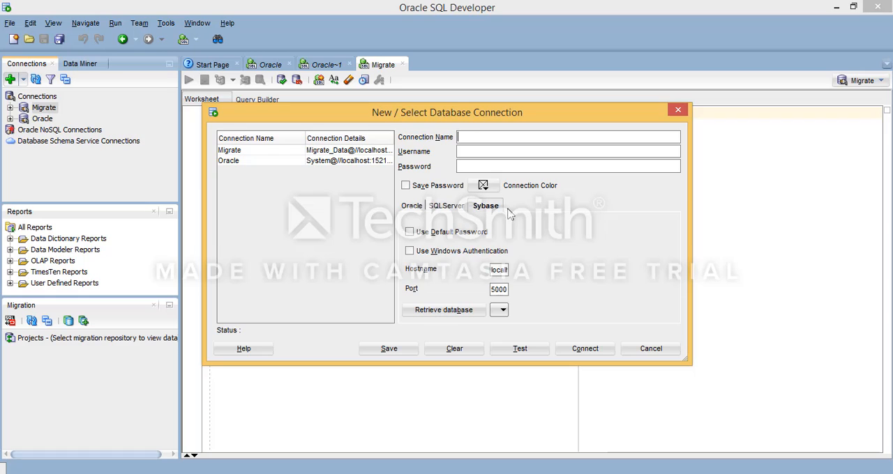
click(444, 209)
click(482, 209)
click(450, 209)
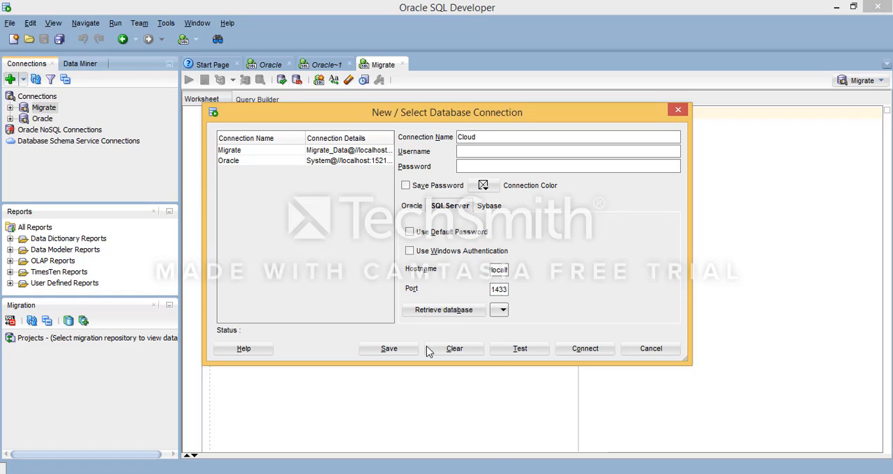
mouse_move(377, 473)
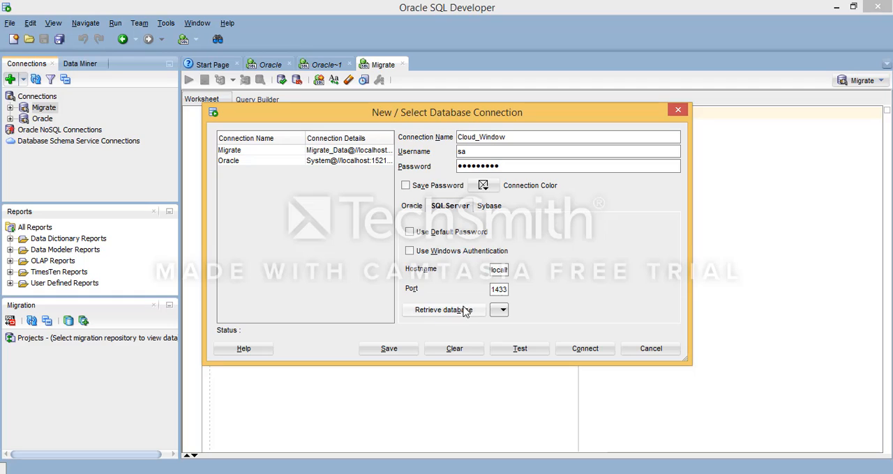
Step: Retrieve the SQL Server databases for the connection and list them
click(504, 311)
click(479, 311)
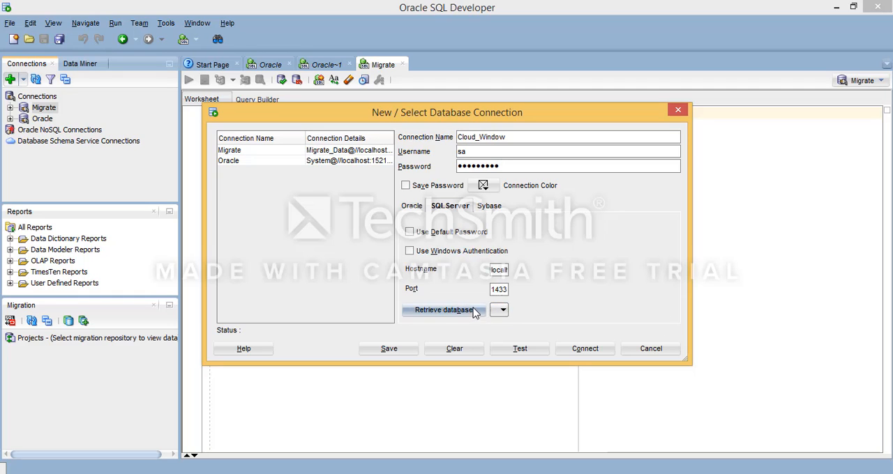
click(538, 312)
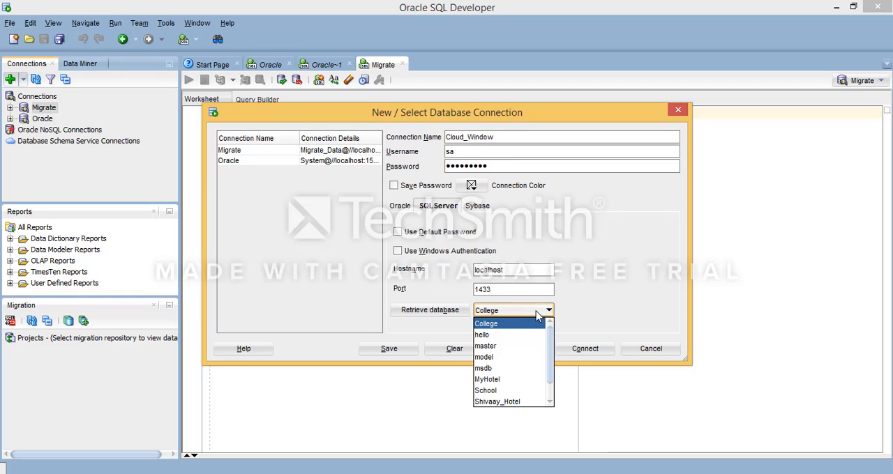
Step: Change the new connection's name to "Sql Server"
click(469, 137)
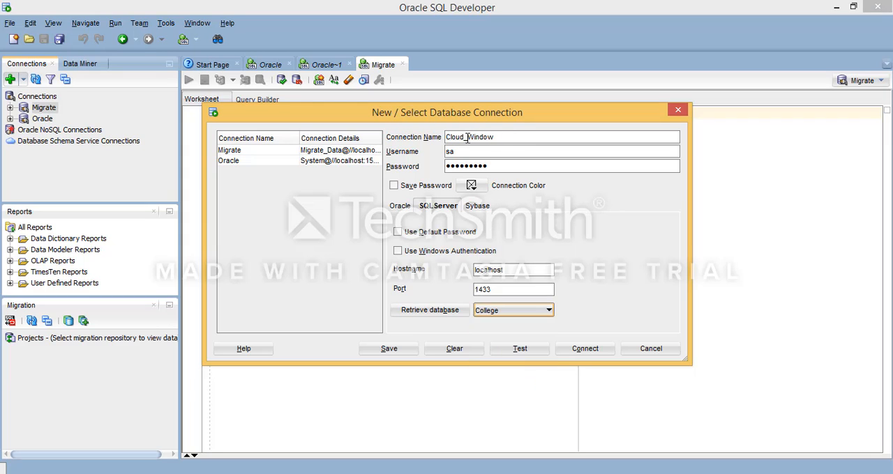
drag(463, 138, 526, 138)
key(BackSpace)
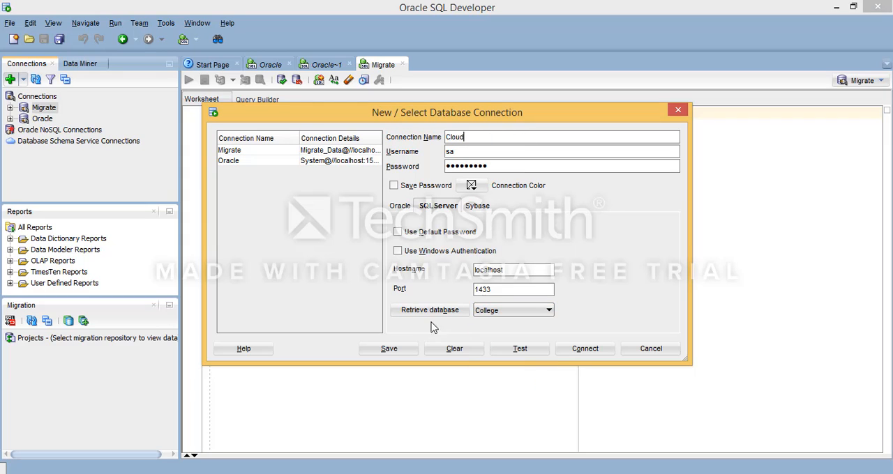
click(513, 312)
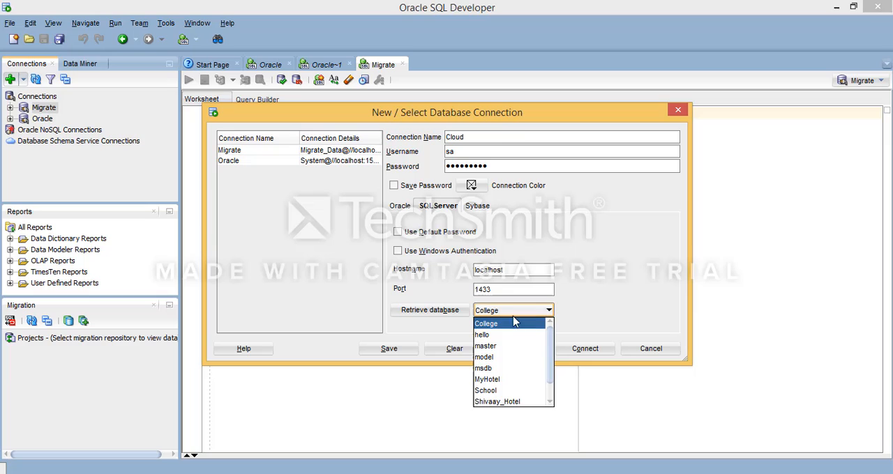
click(500, 132)
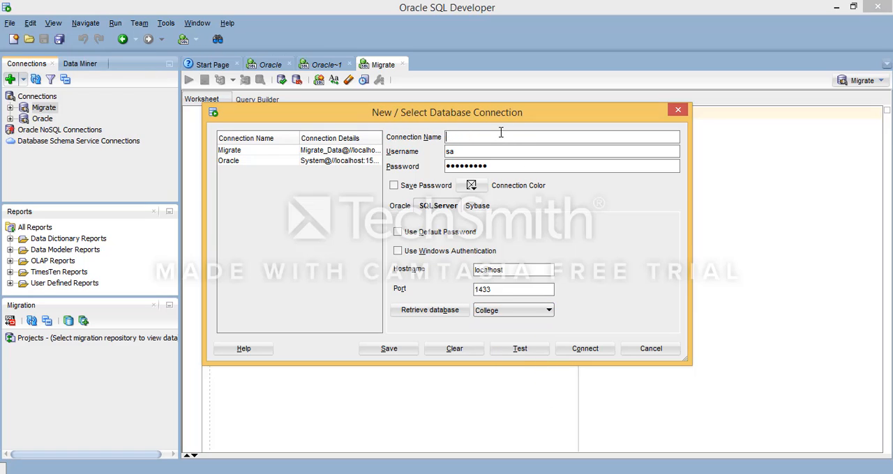
text(Sql Server)
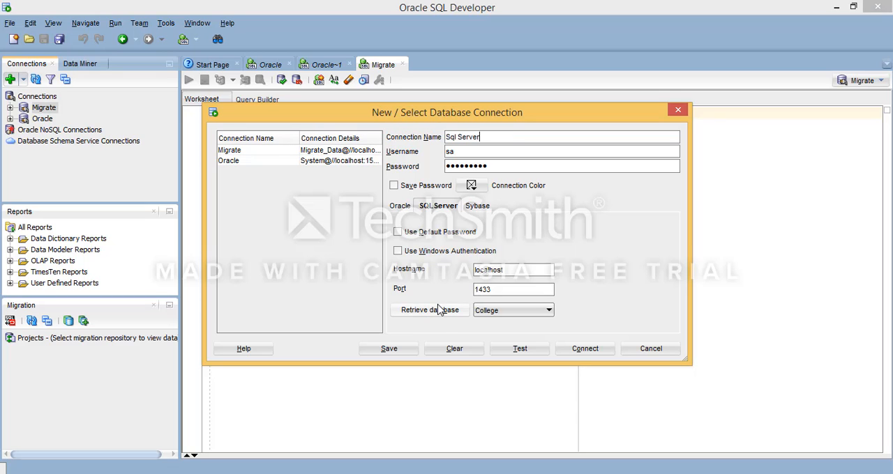
Step: Select ThisHotel as the connection's database, and test the connection before connecting
click(522, 313)
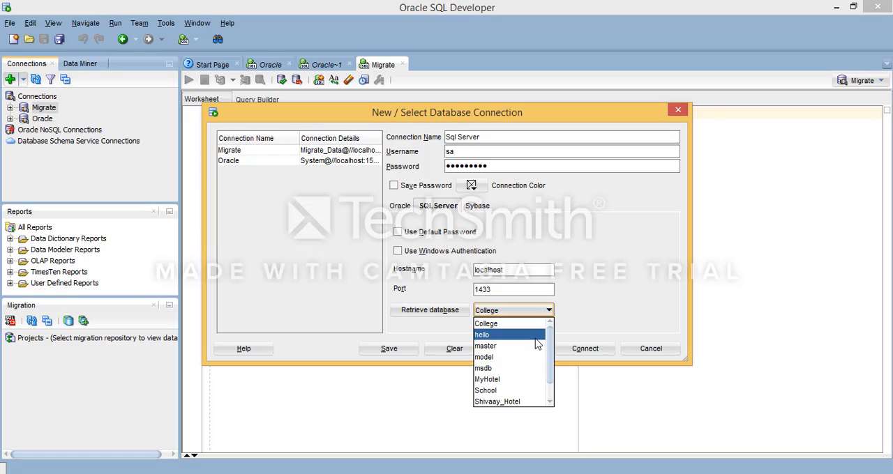
click(597, 279)
click(540, 314)
scroll(503, 398, down, 1)
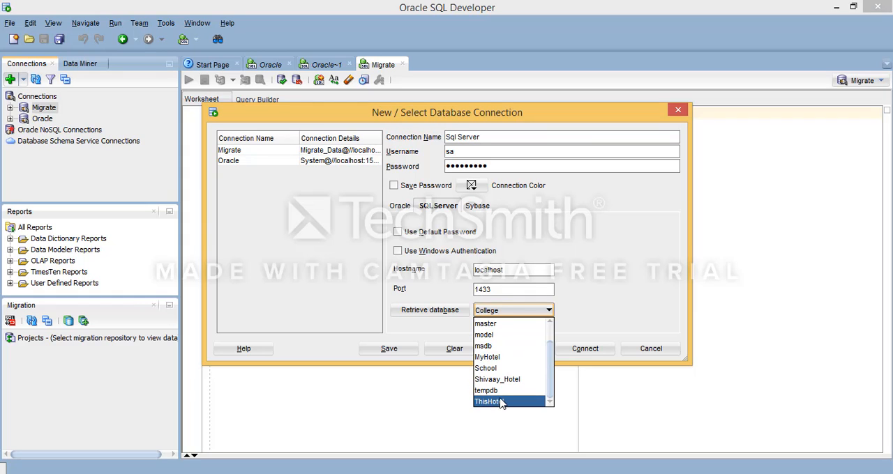
click(500, 402)
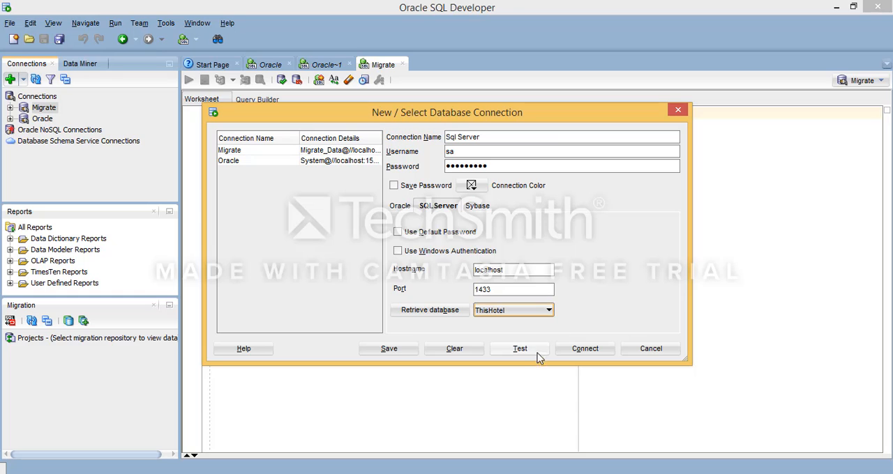
click(522, 352)
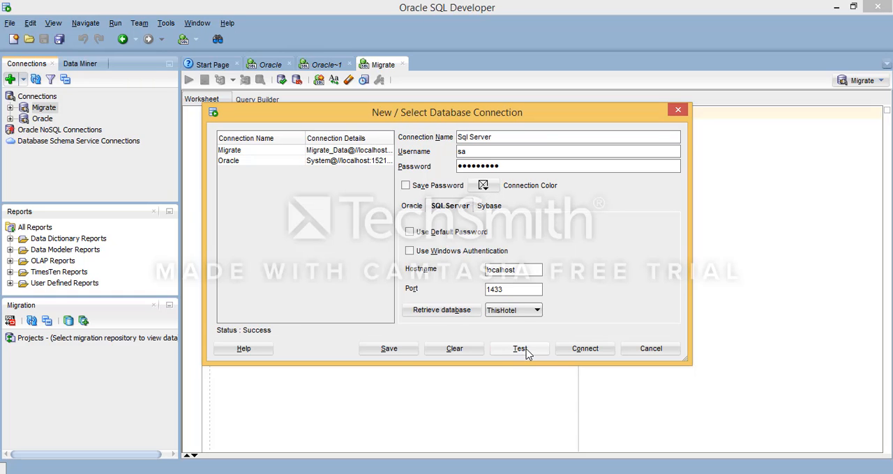
click(585, 349)
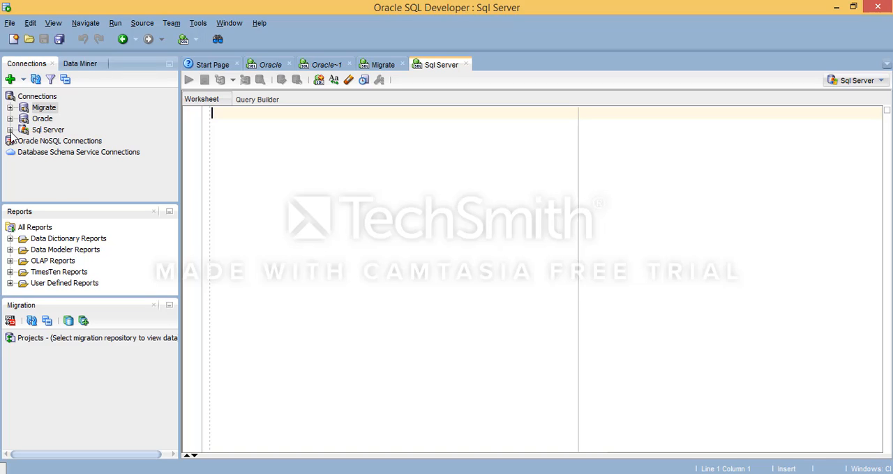
Step: Expand the Sql Server connection down to ThisHotel's dbo tables, view the Room table's columns, and close that table
click(10, 131)
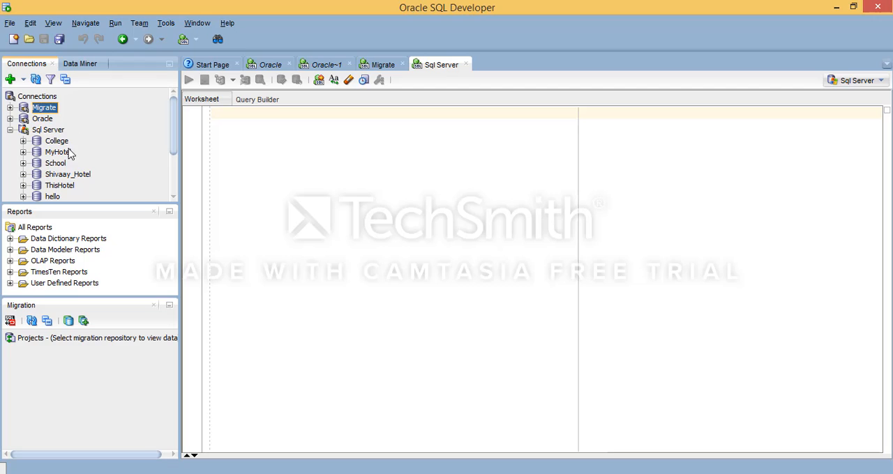
click(47, 130)
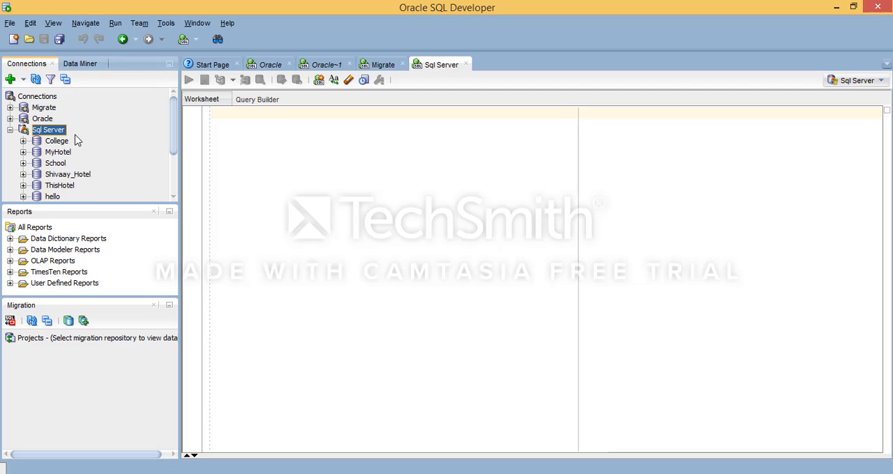
scroll(69, 163, down, 2)
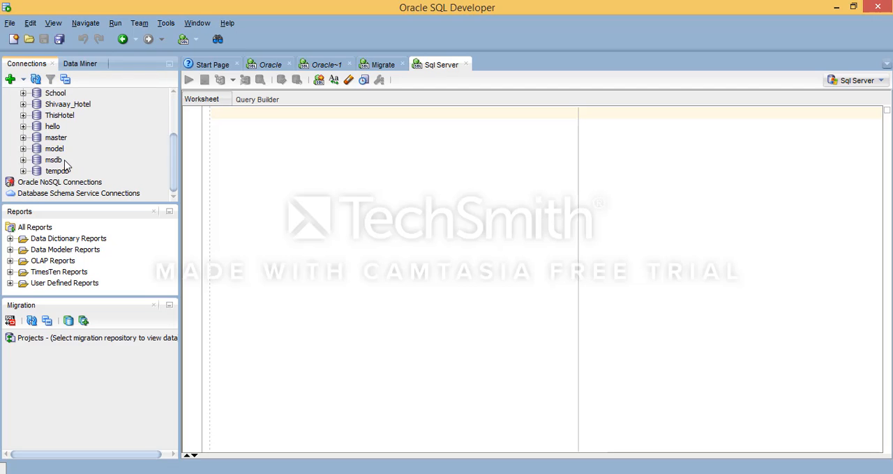
click(23, 116)
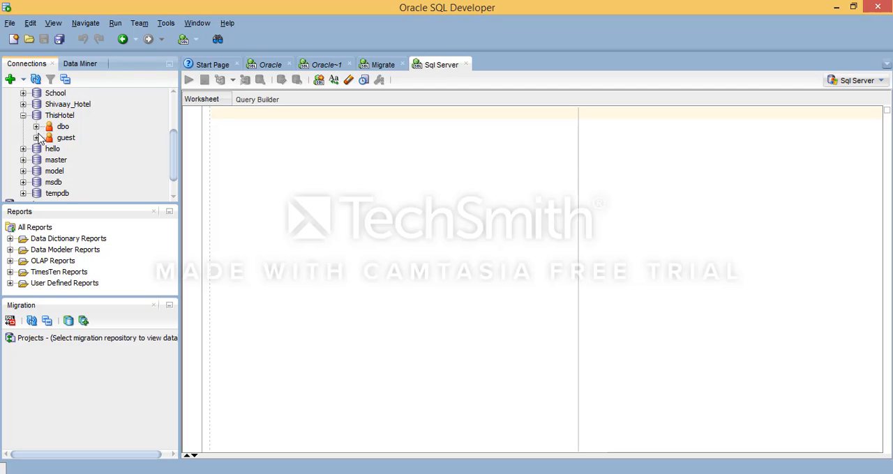
click(36, 126)
click(50, 138)
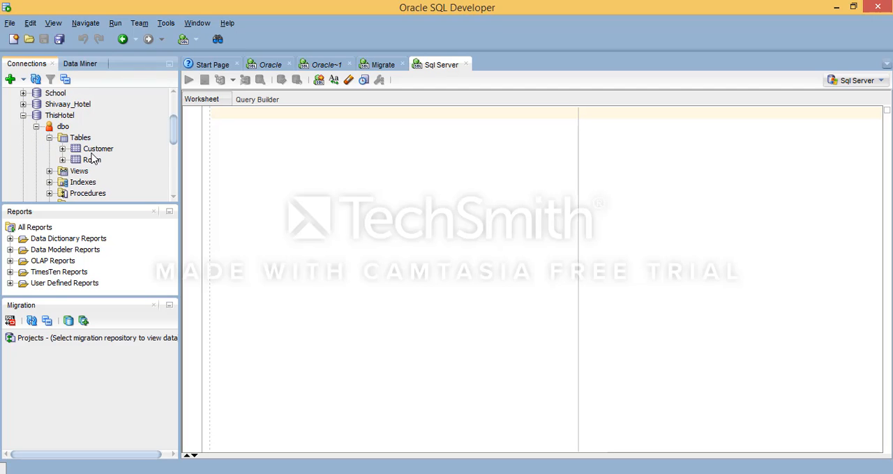
click(81, 160)
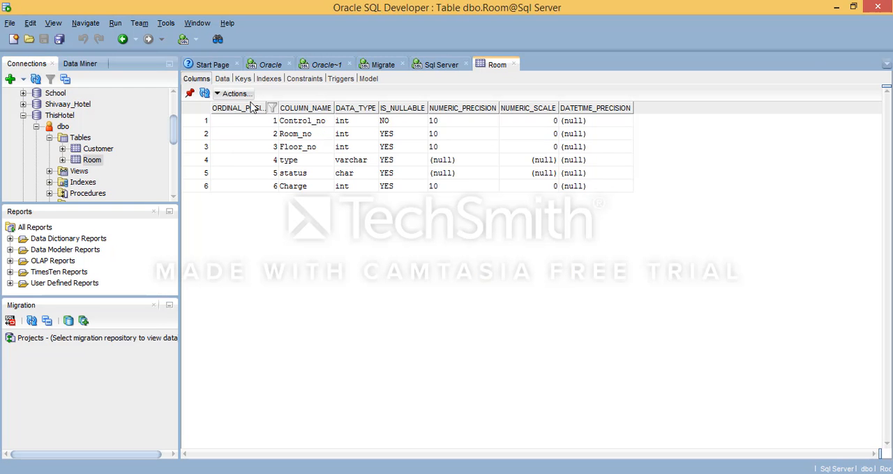
click(514, 64)
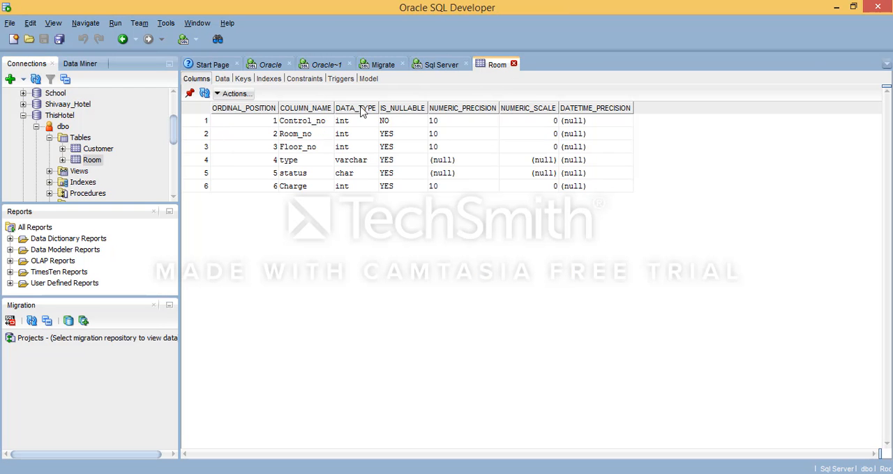
Step: Run "select * from Customer" as a script in the Sql Server worksheet and enlarge the output area
click(442, 66)
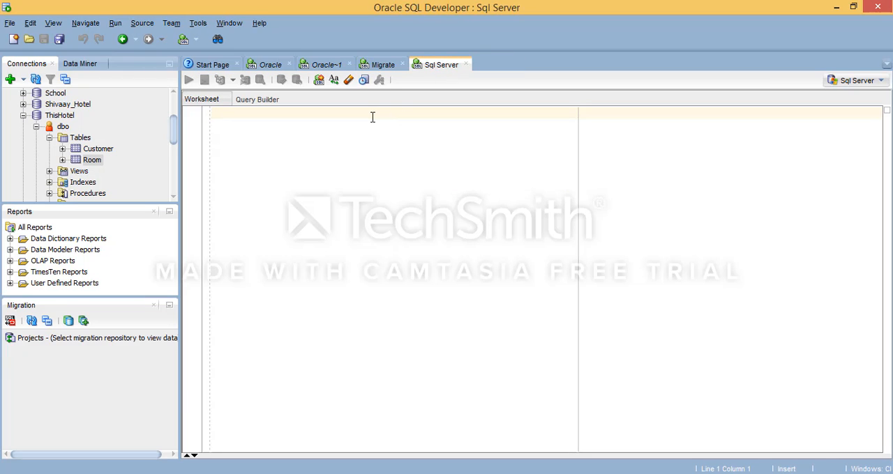
text(selec)
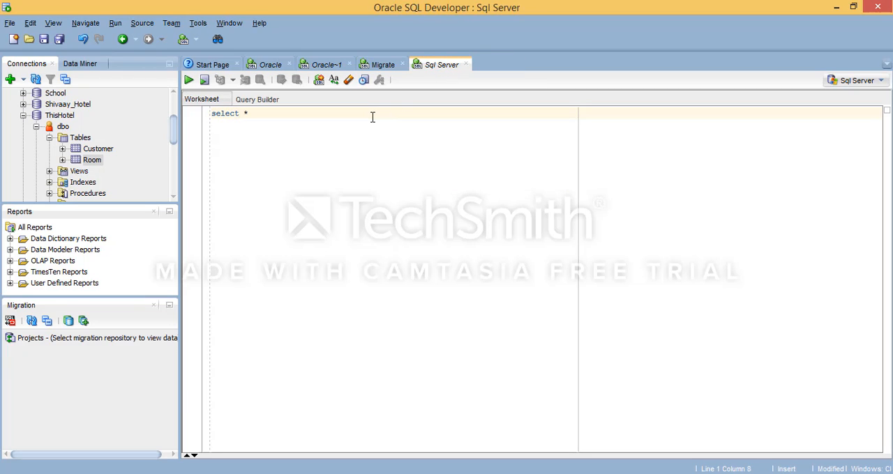
text(t  *f rom)
key(Left)
key(Left)
key(Left)
key(Left)
key(Left)
key(Right)
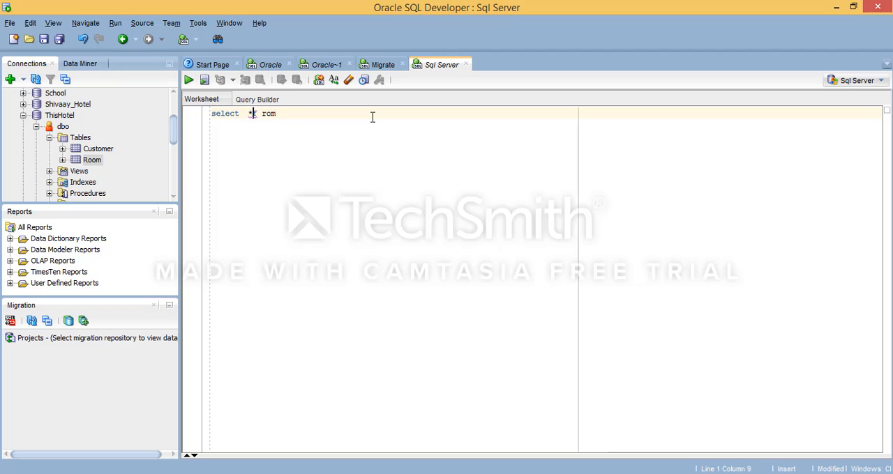
key(Right)
click(204, 80)
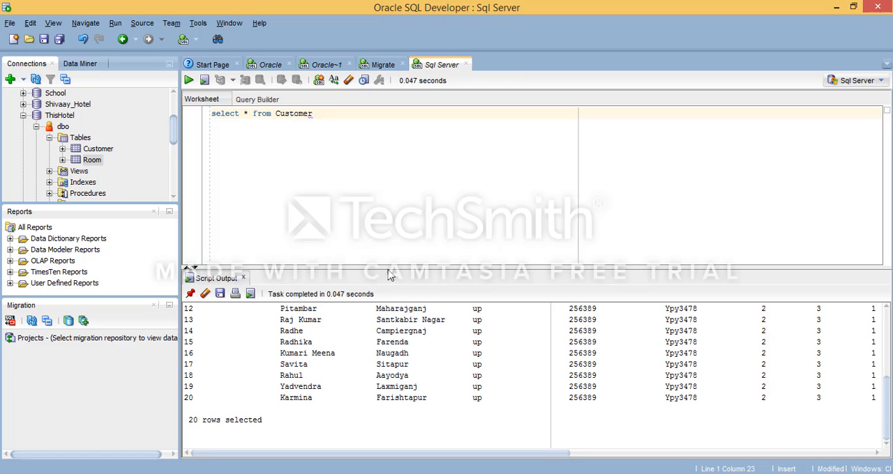
drag(390, 271, 385, 206)
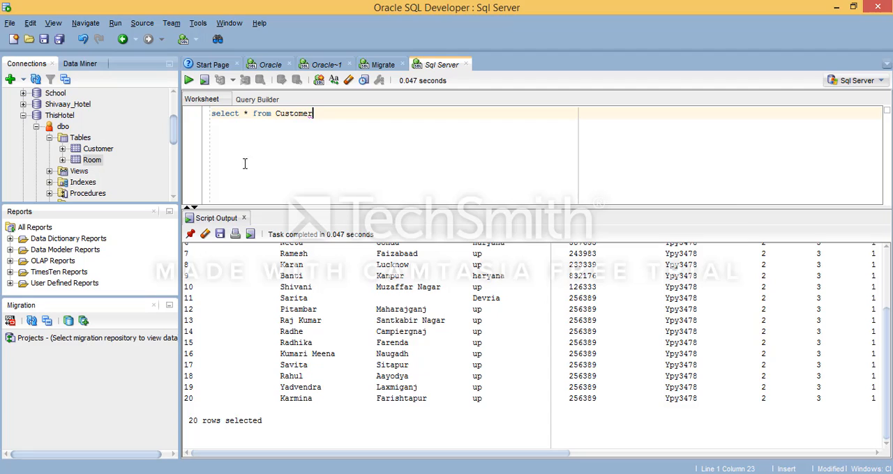
Step: Collapse the Sql Server connection and associate a migration repository with the Migrate connection
click(172, 110)
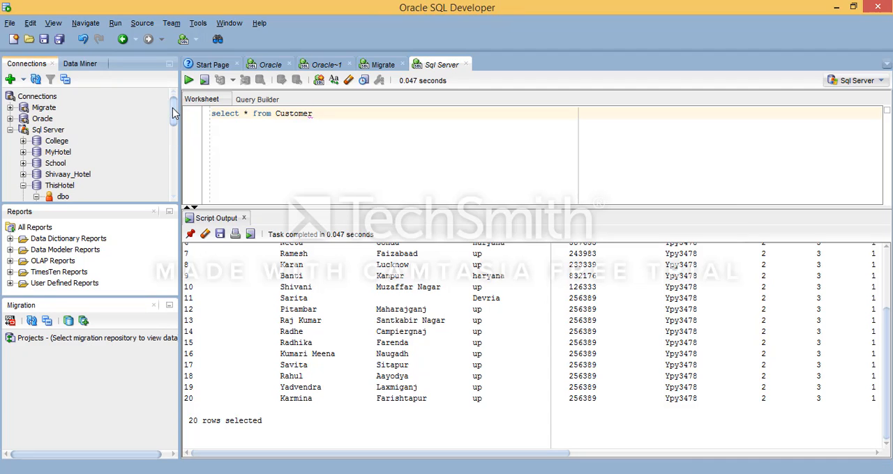
click(11, 131)
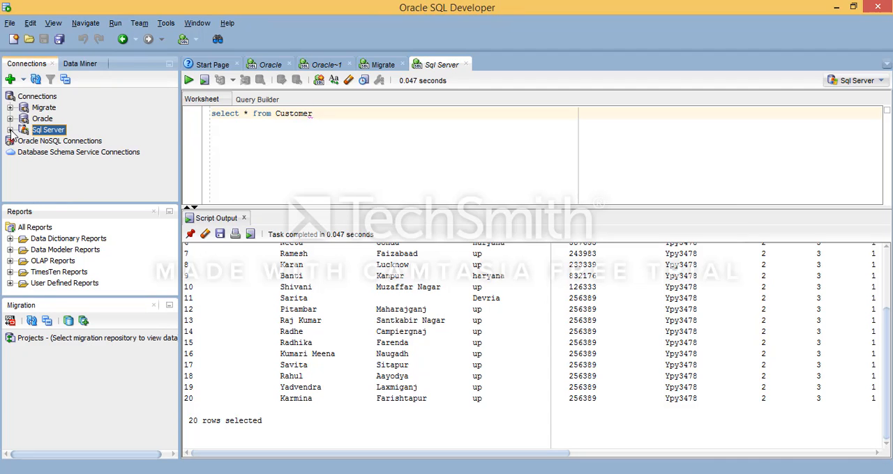
right_click(46, 109)
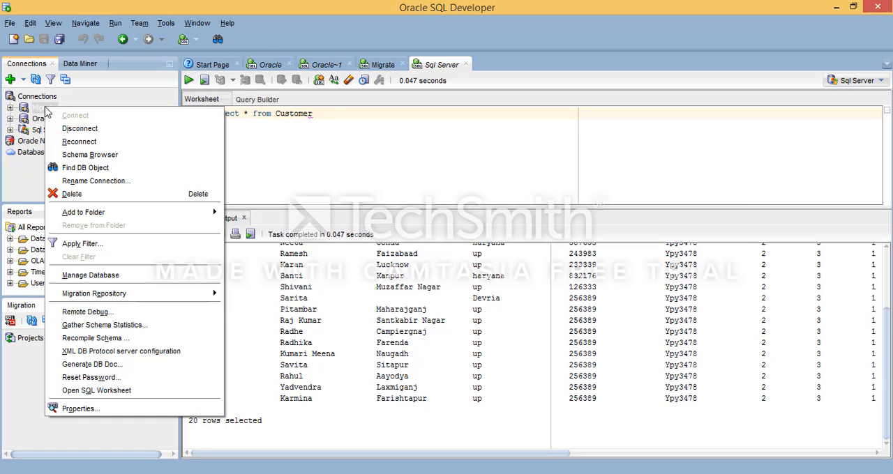
click(419, 132)
click(52, 110)
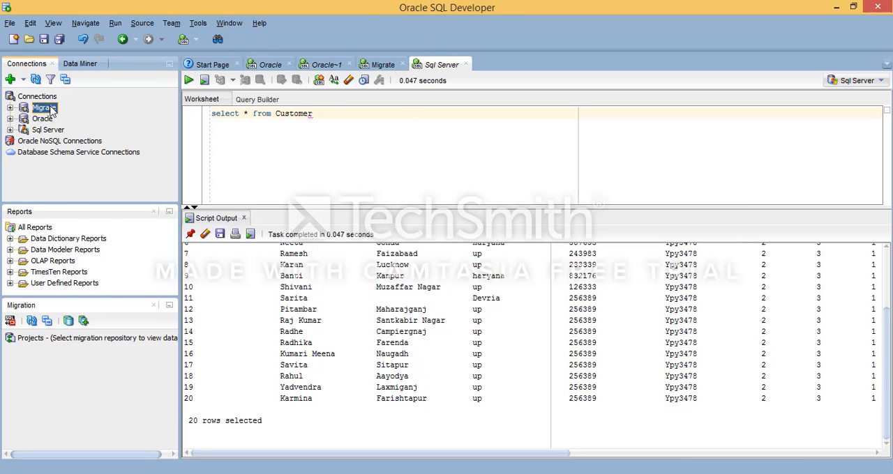
right_click(52, 110)
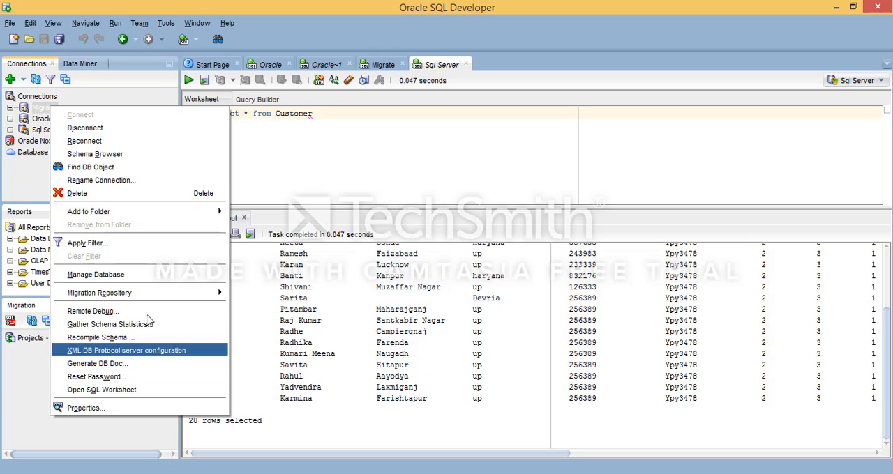
mouse_move(124, 299)
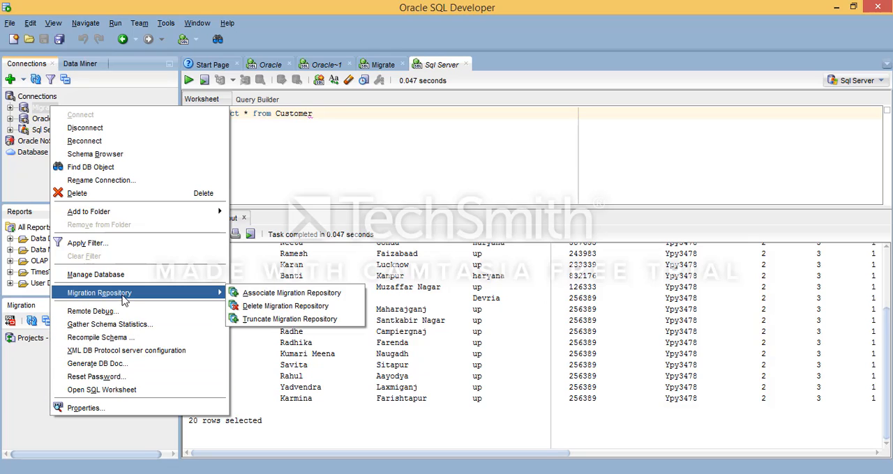
click(272, 296)
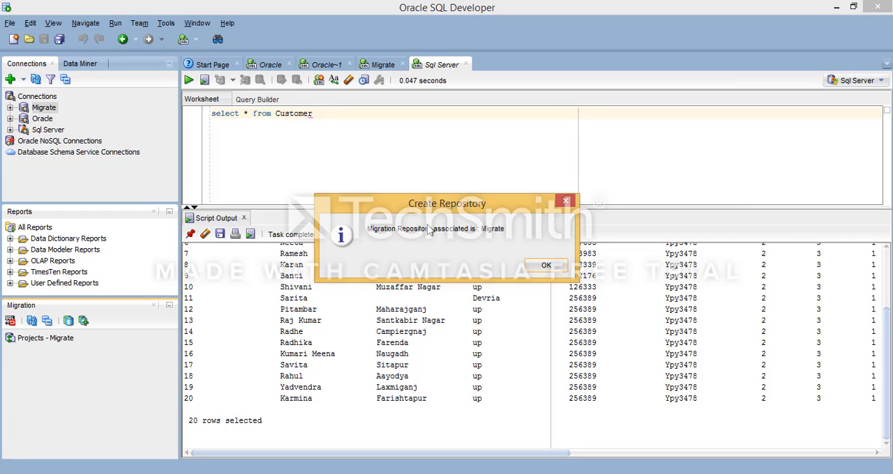
click(548, 266)
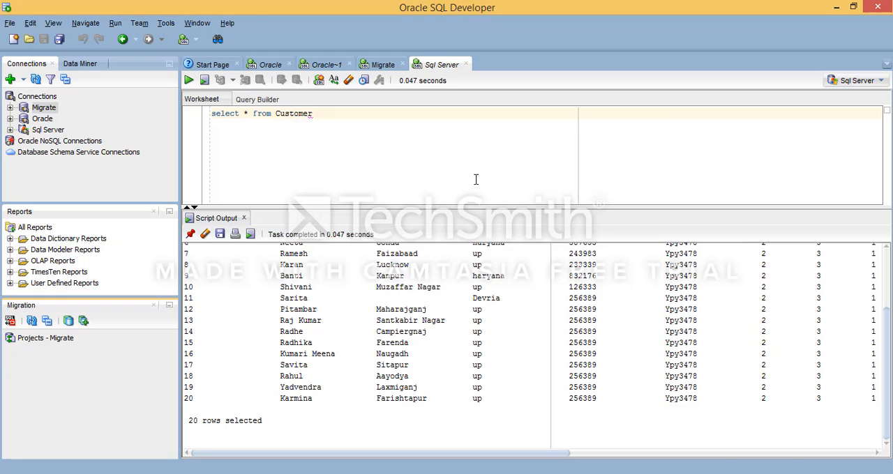
right_click(55, 346)
click(25, 343)
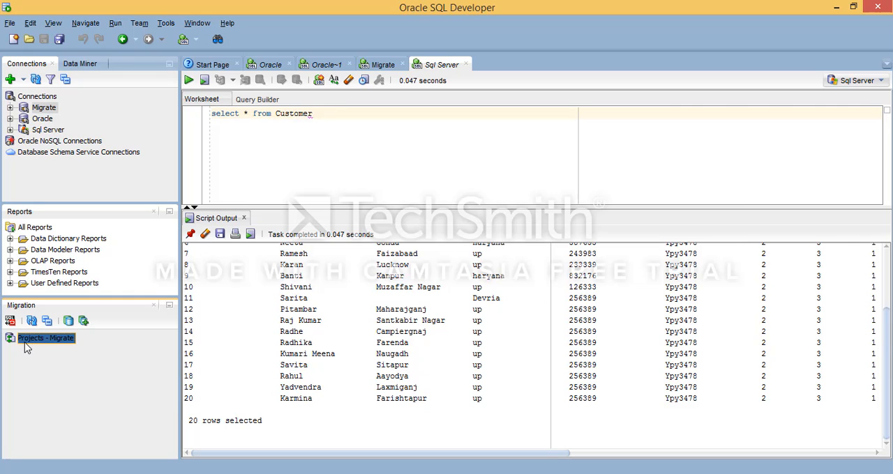
click(268, 156)
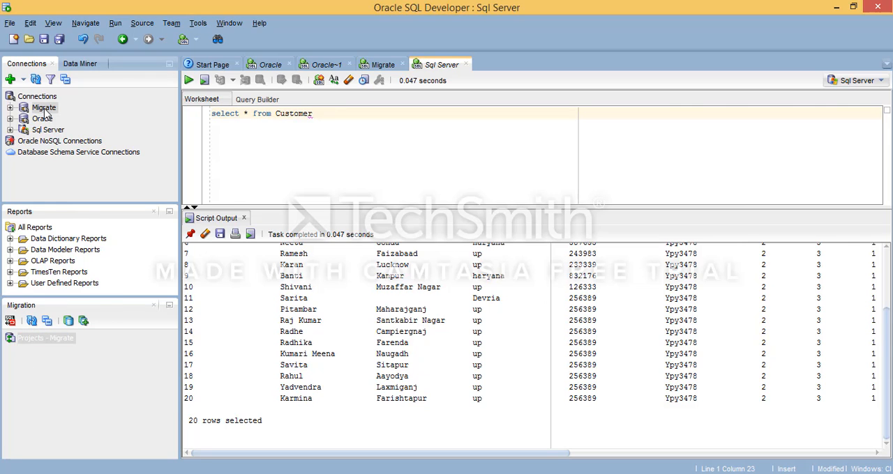
right_click(45, 109)
click(326, 141)
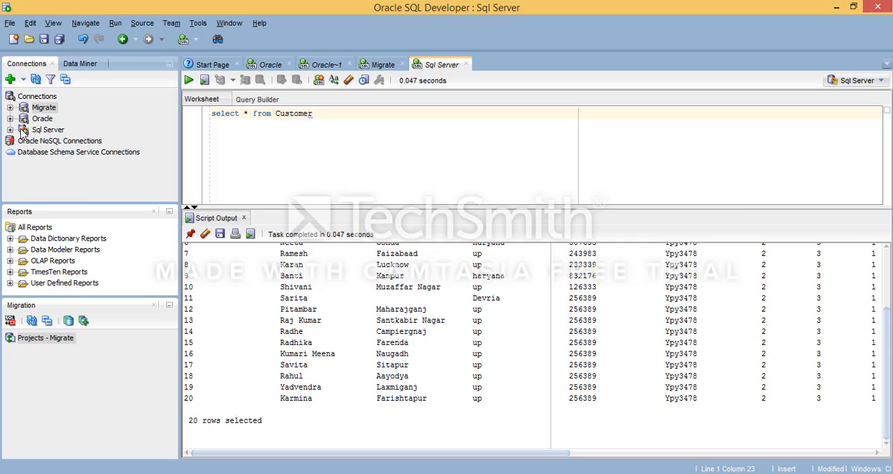
Step: Start the Migrate To Oracle wizard for the ThisHotel database under the Sql Server connection
click(12, 130)
scroll(88, 170, down, 2)
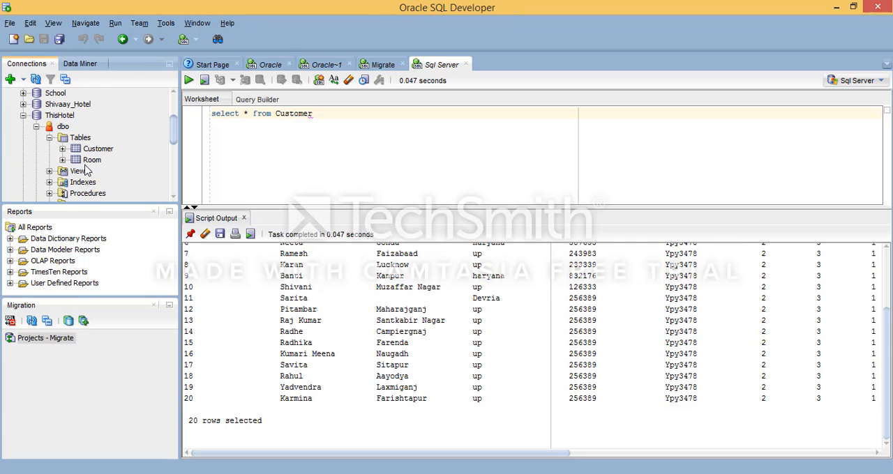
click(24, 116)
right_click(62, 116)
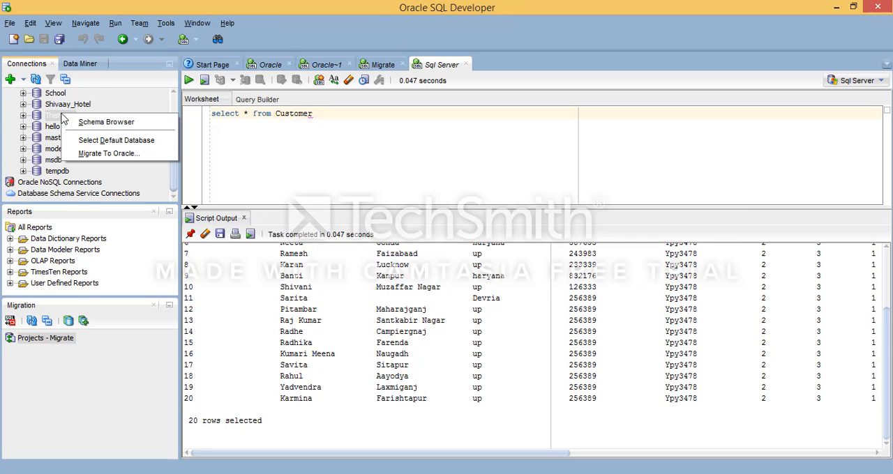
click(270, 147)
right_click(56, 114)
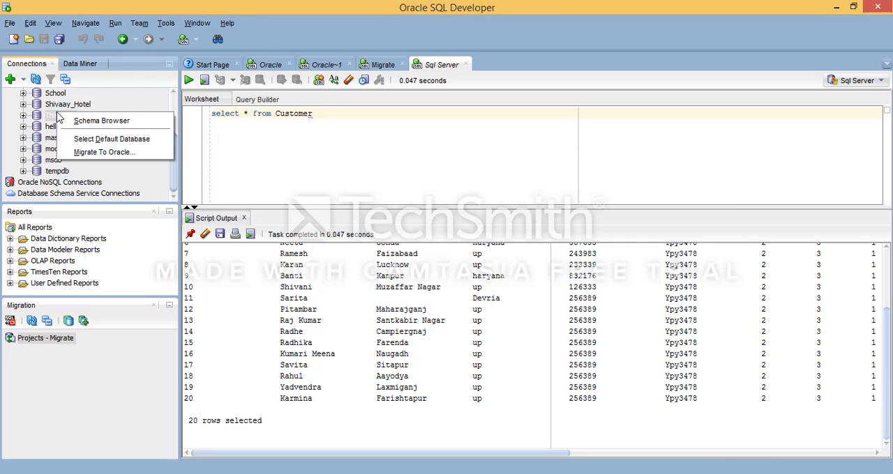
scroll(79, 135, up, 2)
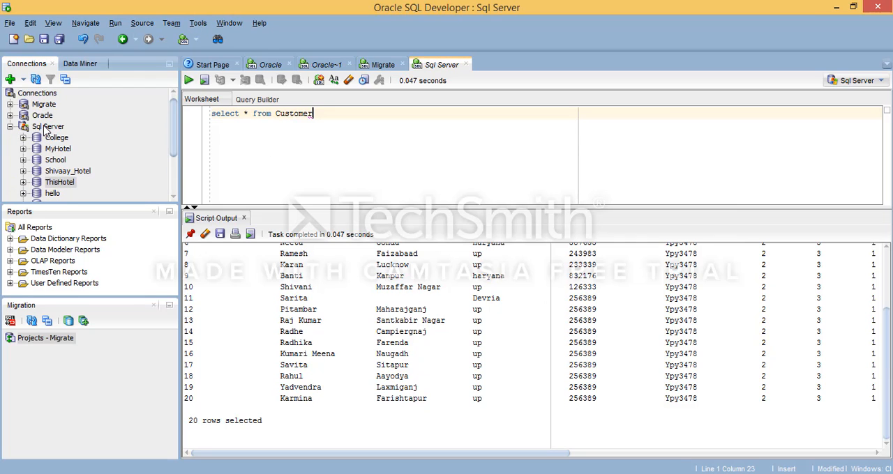
click(56, 127)
scroll(61, 129, down, 2)
scroll(67, 112, up, 1)
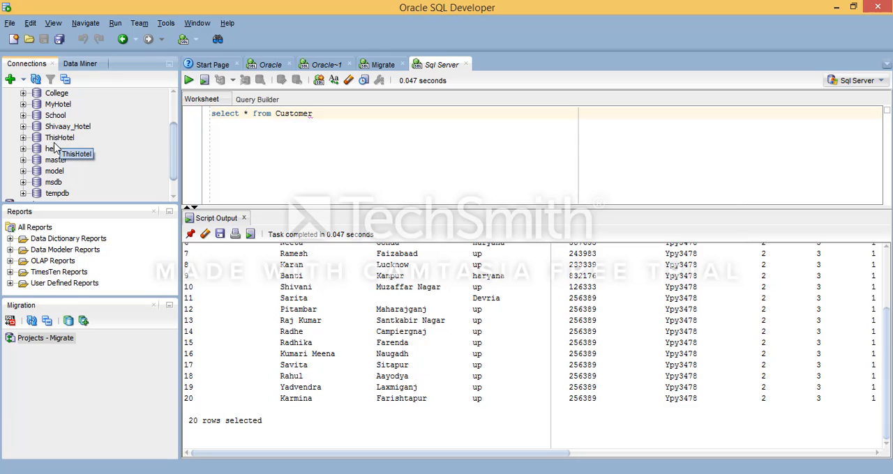
click(58, 141)
right_click(57, 143)
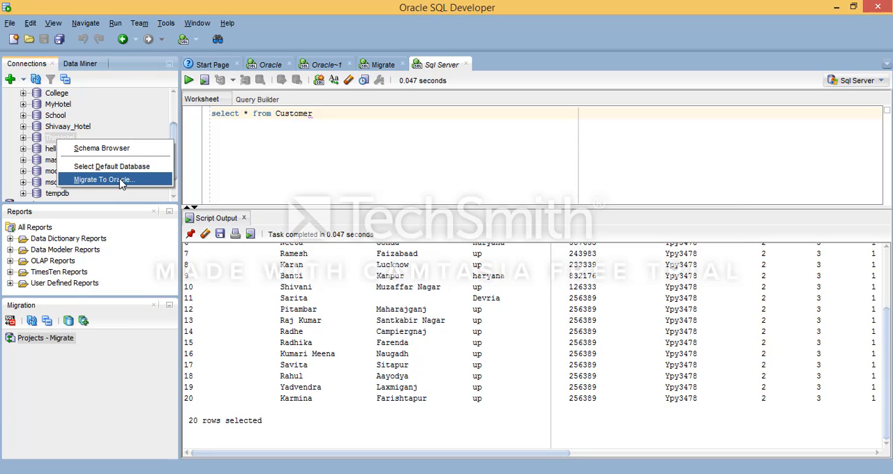
key(Return)
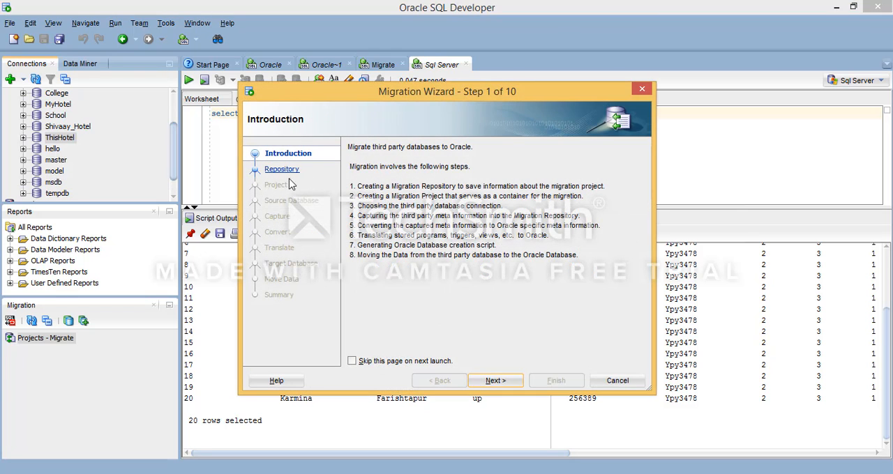
Step: Pass the wizard's introduction and choose Migrate as the migration repository connection, leaving Truncate off
click(505, 383)
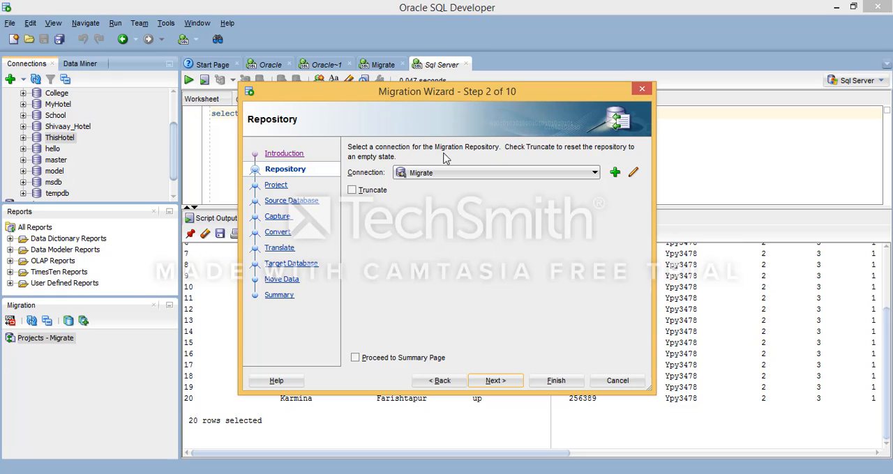
click(500, 175)
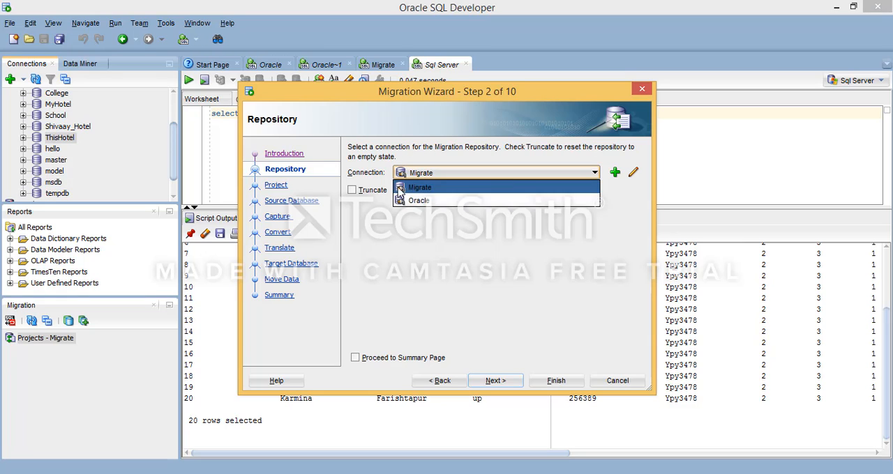
click(446, 190)
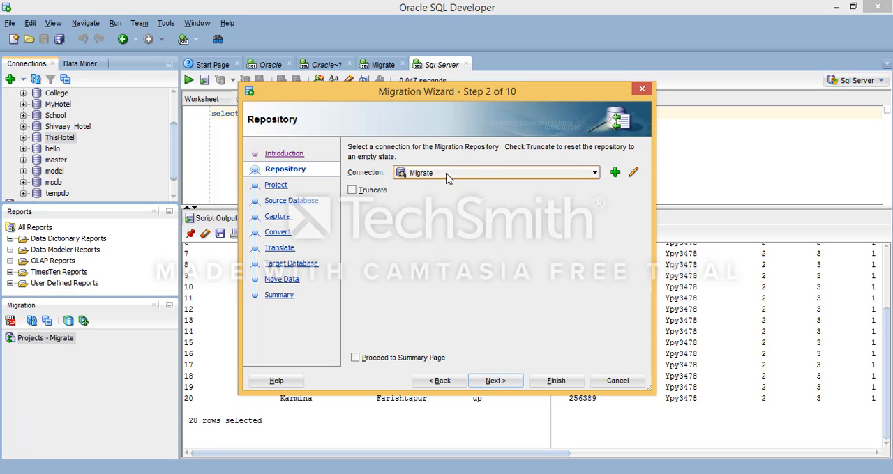
click(495, 381)
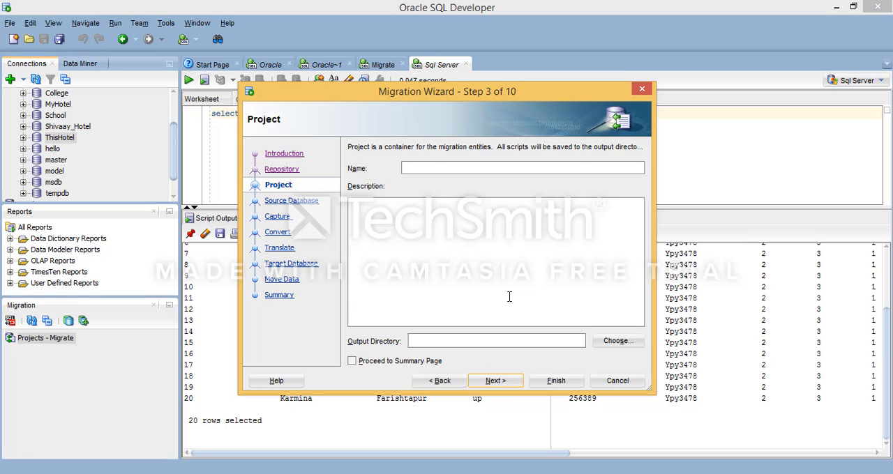
Step: Name the migration project This_Hotel_Migration, set its output directory to C:\Yes, and continue to the source database settings
click(420, 165)
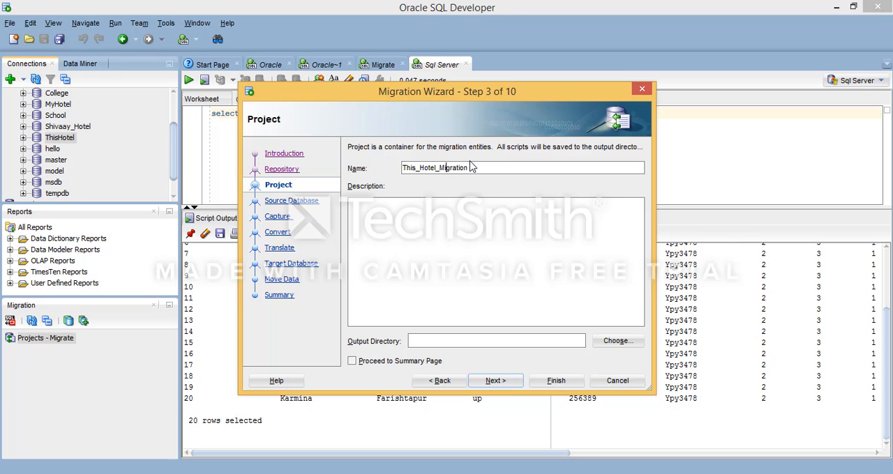
click(616, 340)
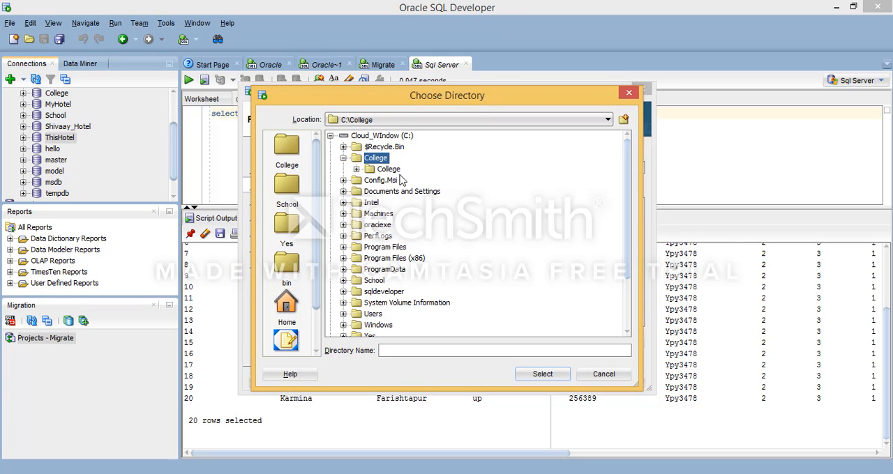
click(343, 158)
scroll(380, 233, down, 2)
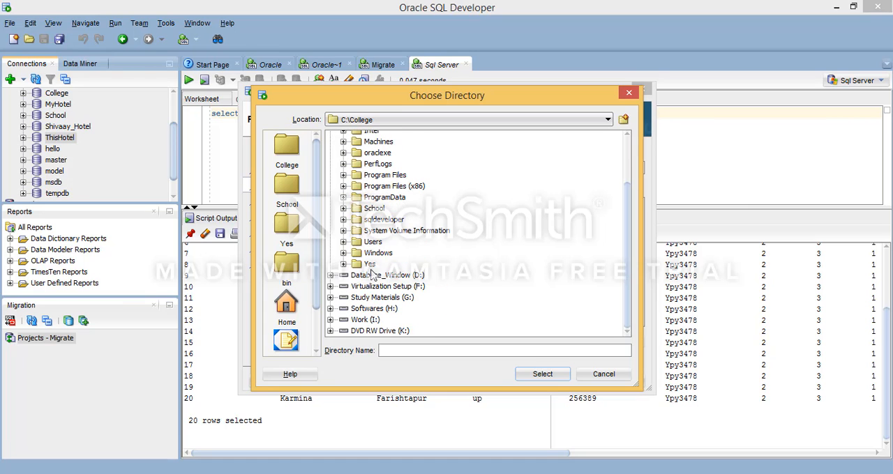
click(370, 265)
click(529, 374)
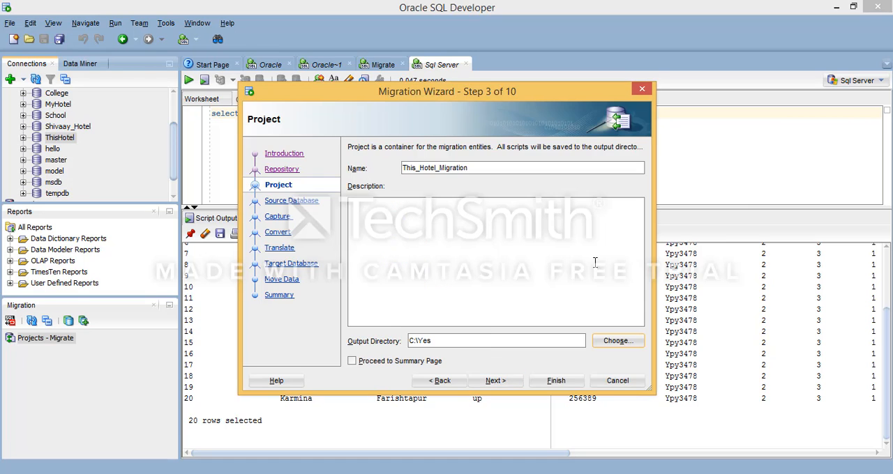
click(504, 382)
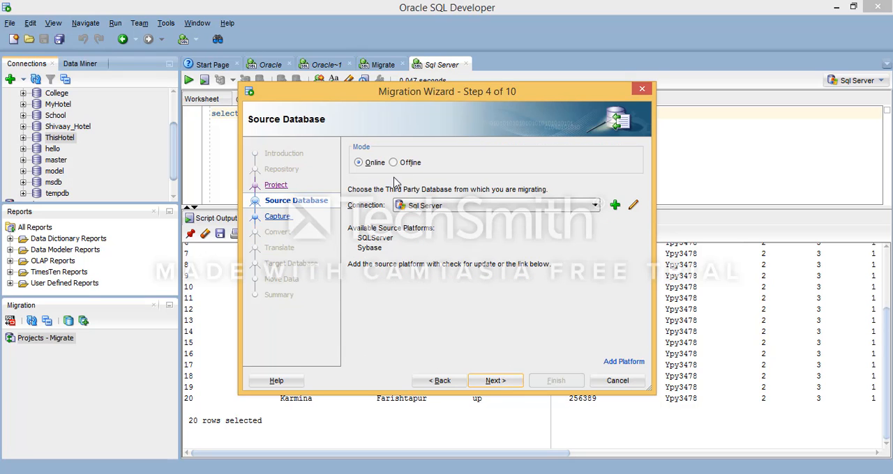
Step: Choose Sql Server as the online source database connection and continue to the capture settings
click(456, 205)
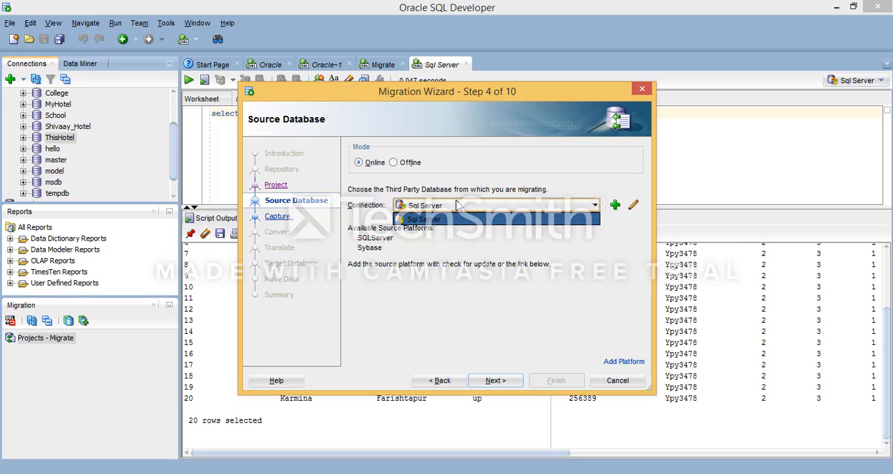
click(457, 219)
click(497, 381)
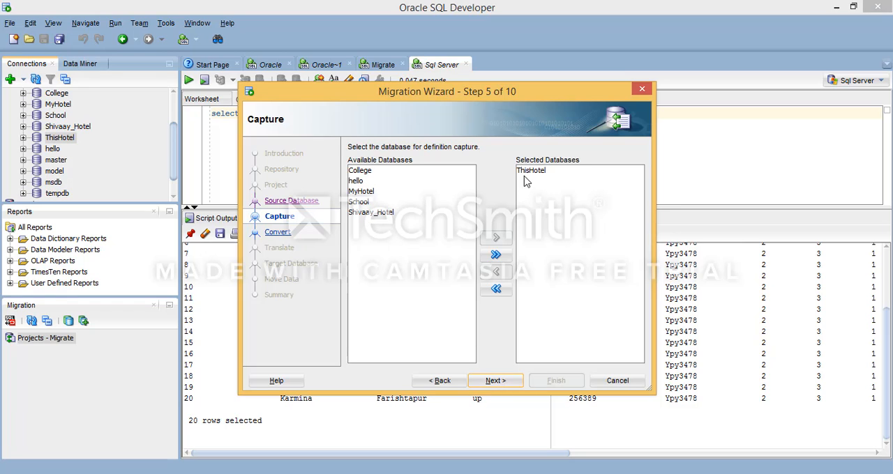
Step: Select ThisHotel as the database to capture and accept the default data type conversions and SQL objects to translate
click(561, 173)
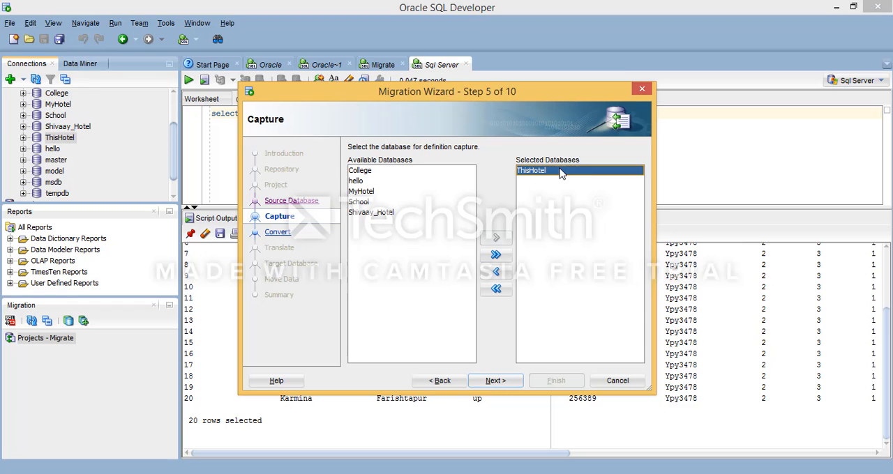
click(496, 271)
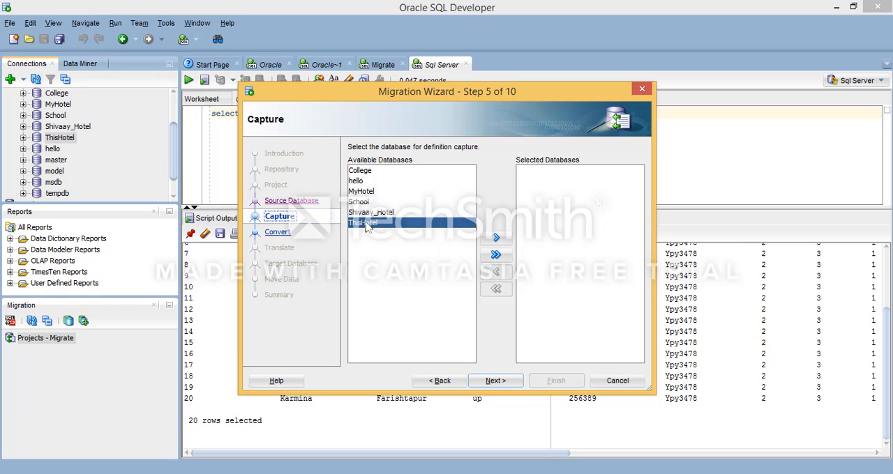
click(491, 240)
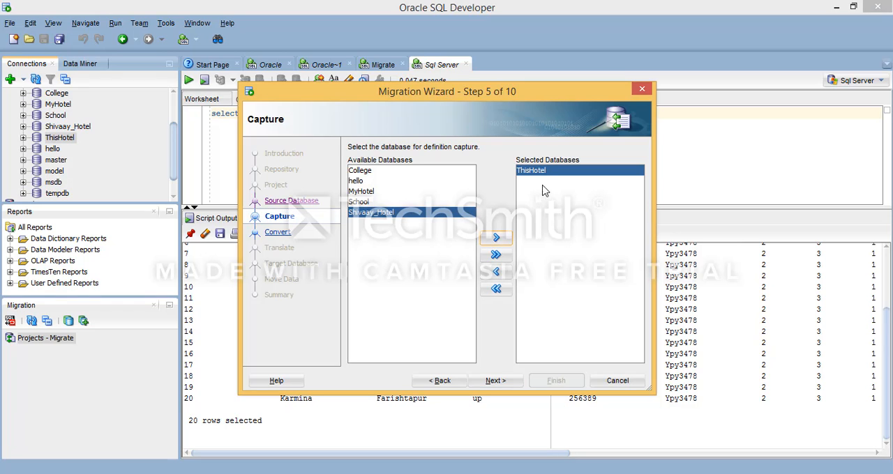
click(507, 380)
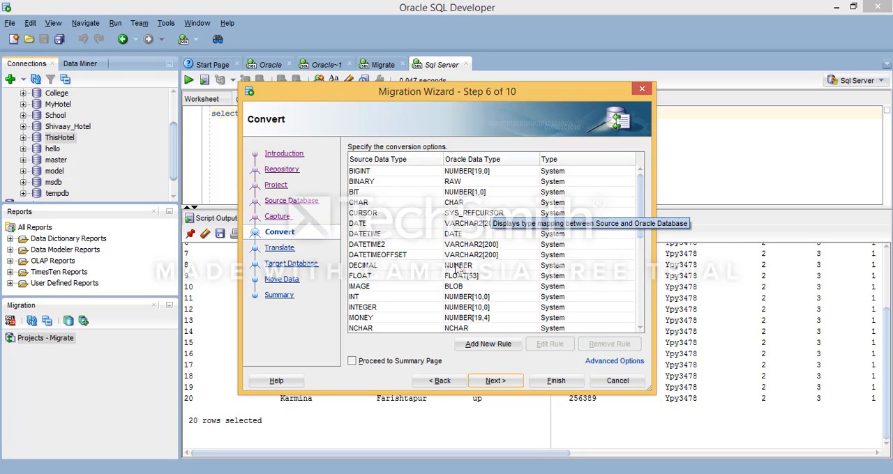
click(495, 381)
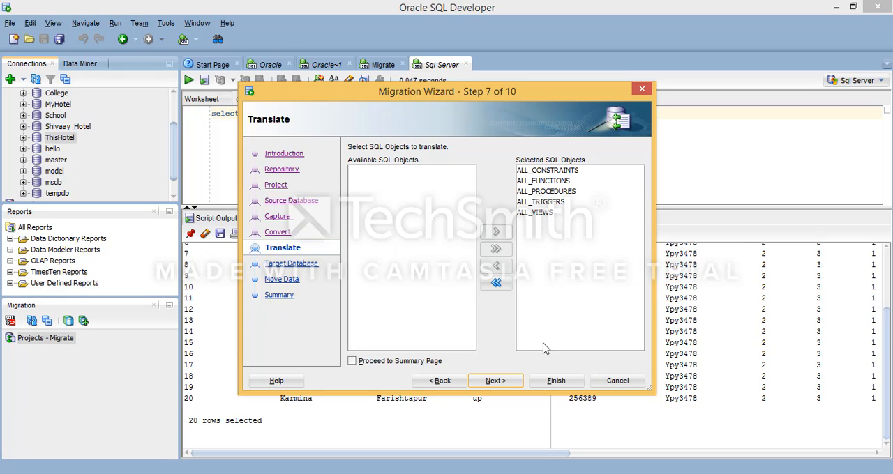
click(495, 380)
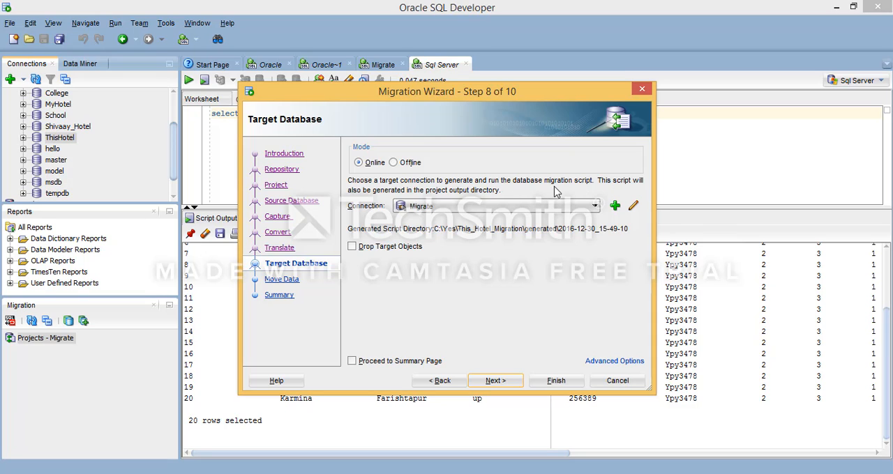
Step: Set Migrate as the online target database connection with Drop Target Objects enabled, and continue to the data move settings
click(543, 206)
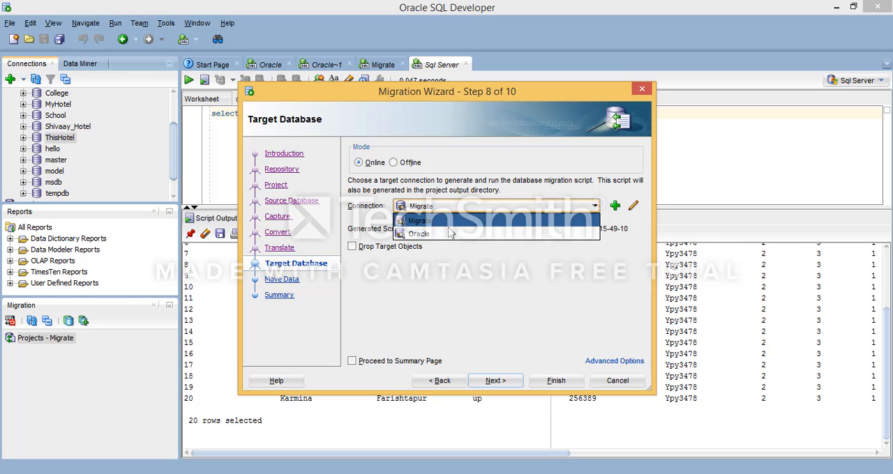
click(450, 233)
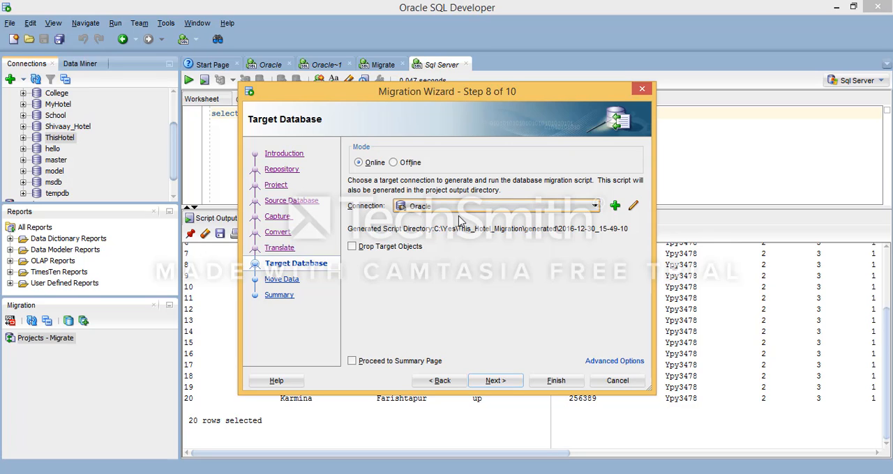
click(458, 207)
click(450, 220)
click(352, 246)
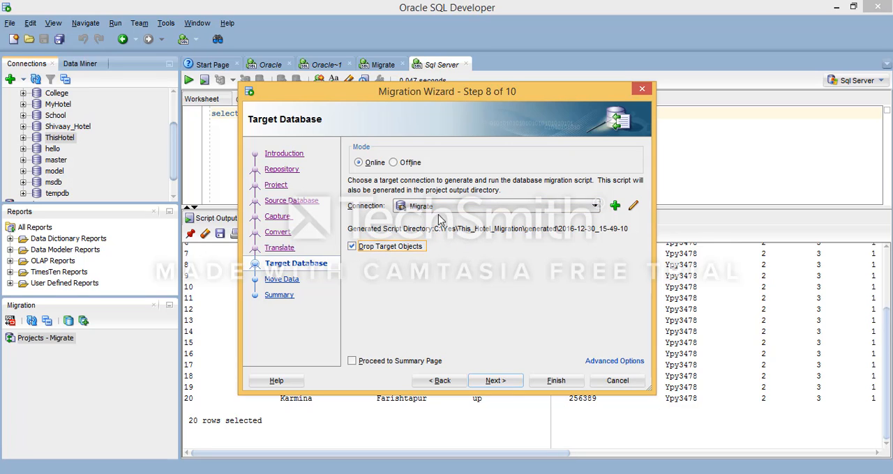
click(496, 382)
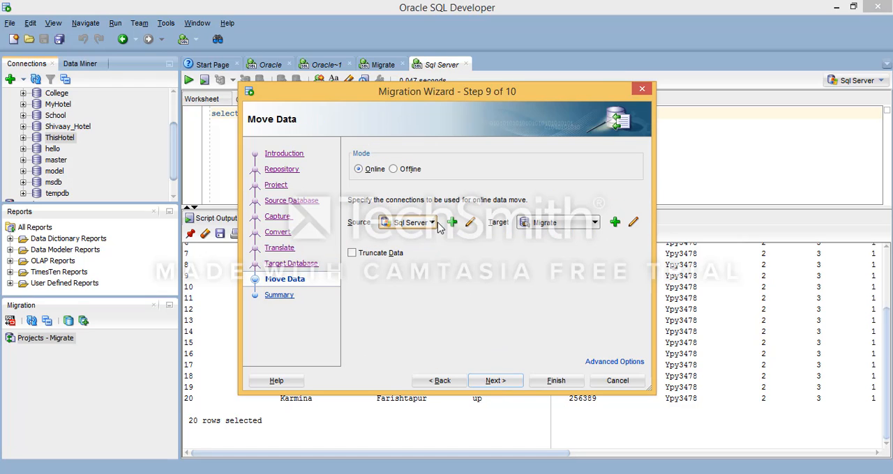
Step: Keep Migrate as the online data move target with Truncate Data off, and run the migration to completion
click(571, 230)
click(572, 232)
click(572, 231)
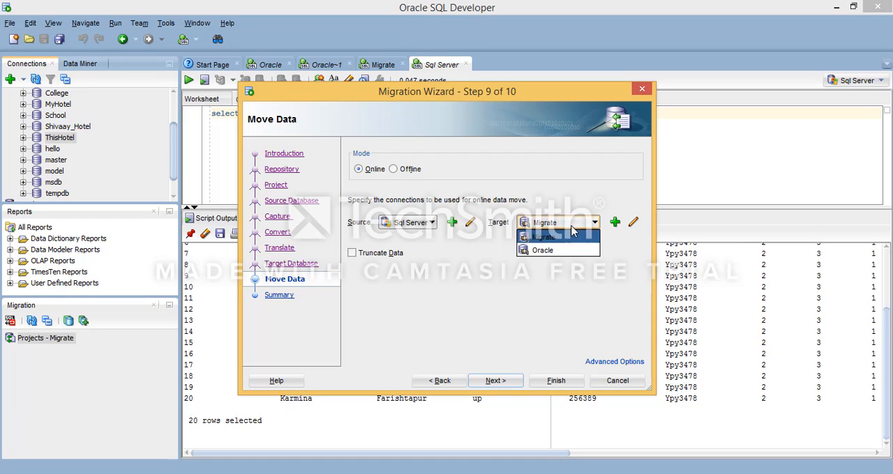
click(572, 232)
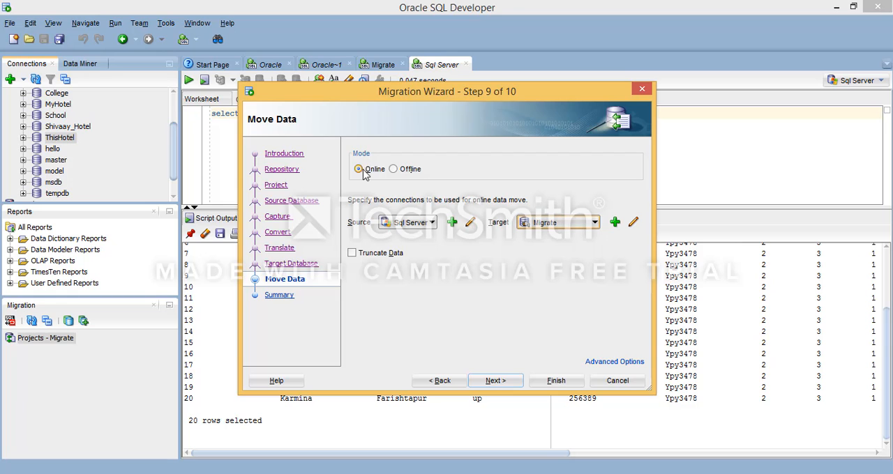
click(493, 378)
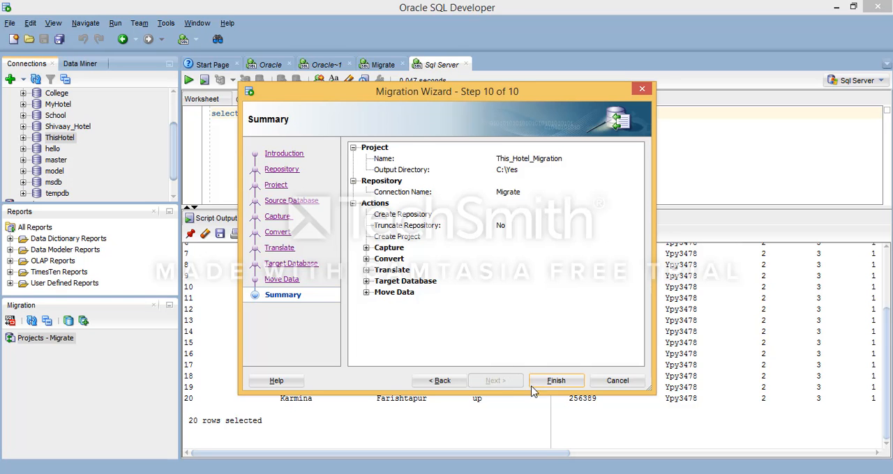
click(553, 381)
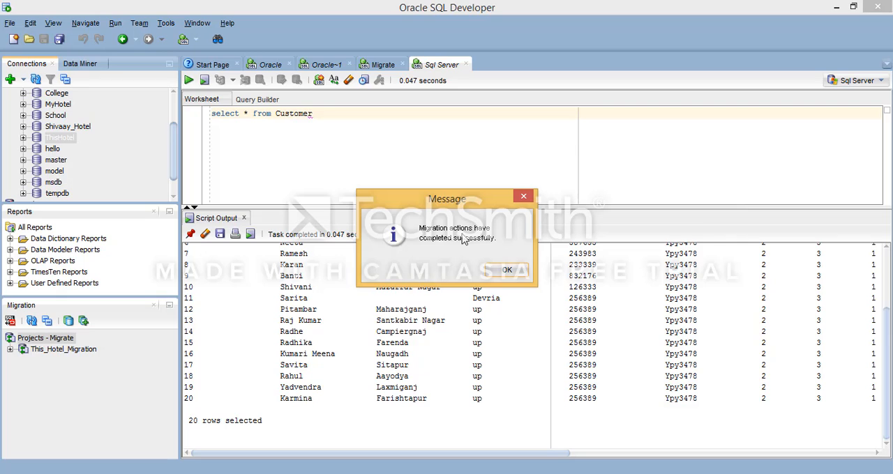
click(506, 270)
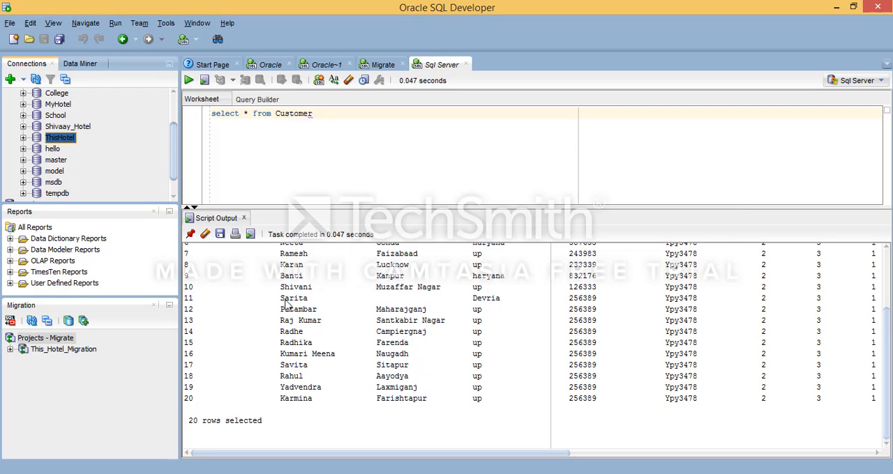
Step: Examine the converted ThisHotel tables in the This_Hotel_Migration project
click(10, 349)
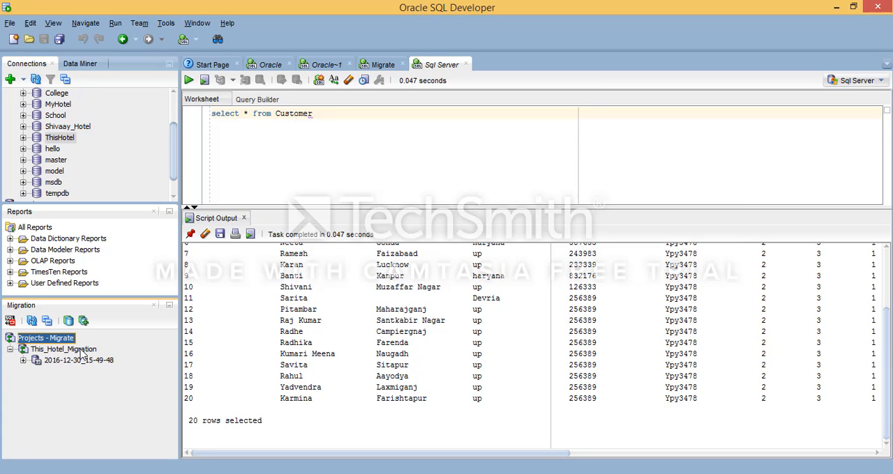
click(23, 361)
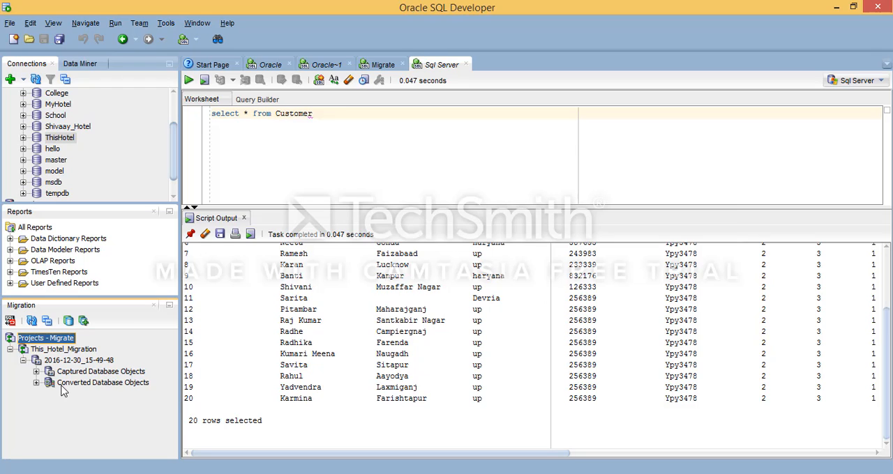
click(36, 383)
click(54, 396)
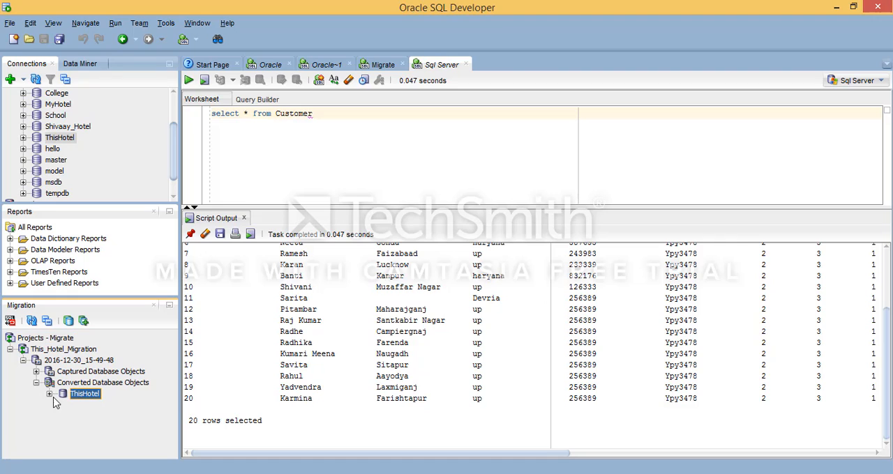
click(50, 395)
click(62, 405)
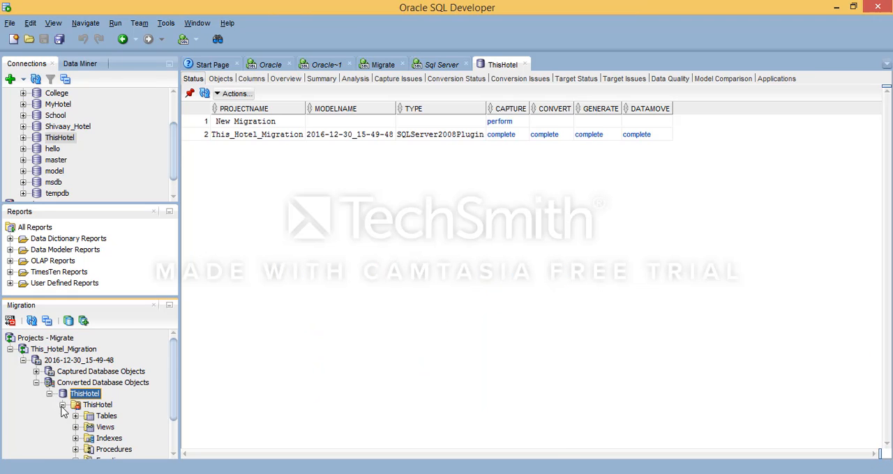
click(75, 415)
scroll(118, 423, down, 2)
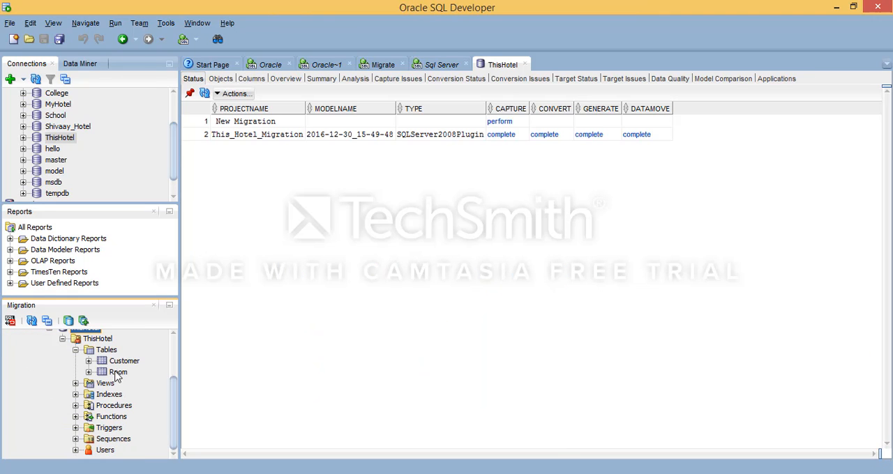
scroll(120, 374, up, 1)
scroll(119, 370, up, 1)
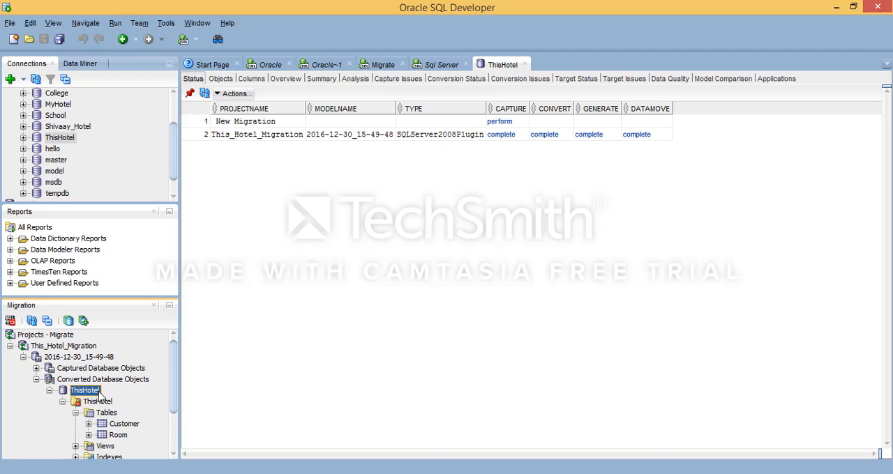
Step: Create, test and open an Oracle connection named ThisHotel with username ThisHotel, the account password, host localhost, port 1521 and SID xe
click(183, 112)
click(175, 112)
click(10, 79)
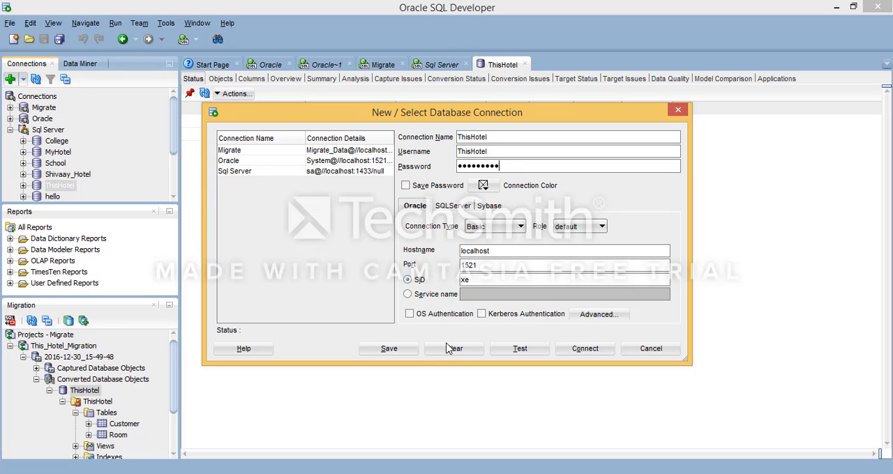
click(527, 350)
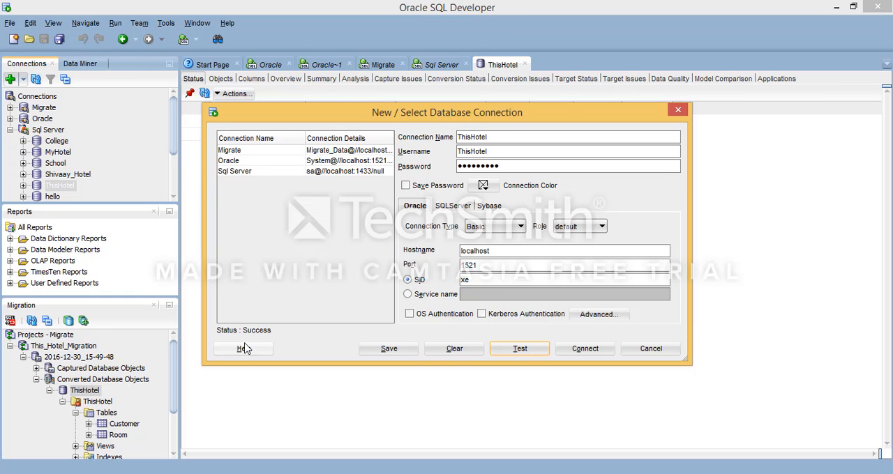
click(585, 348)
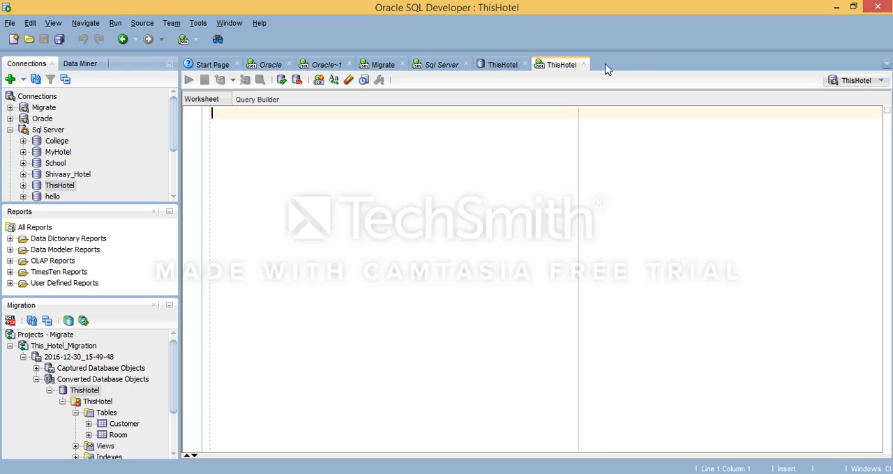
Step: Collapse the Sql Server connection and select the new ThisHotel connection
click(11, 130)
click(46, 142)
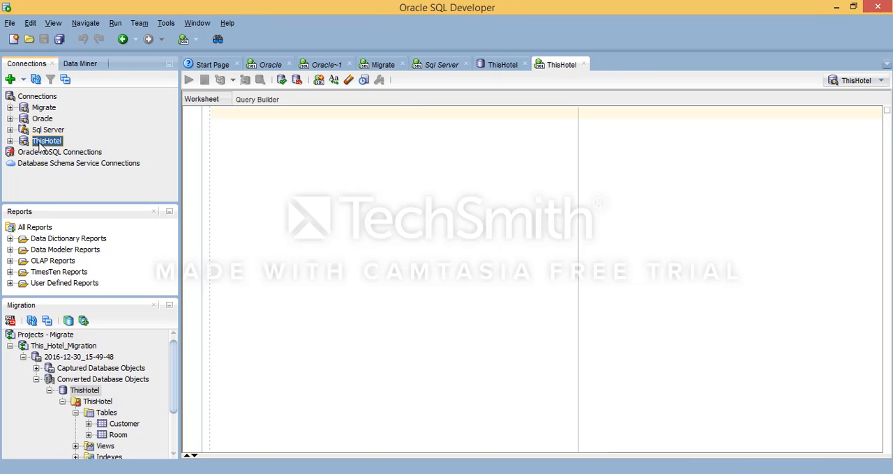
click(341, 147)
text(s)
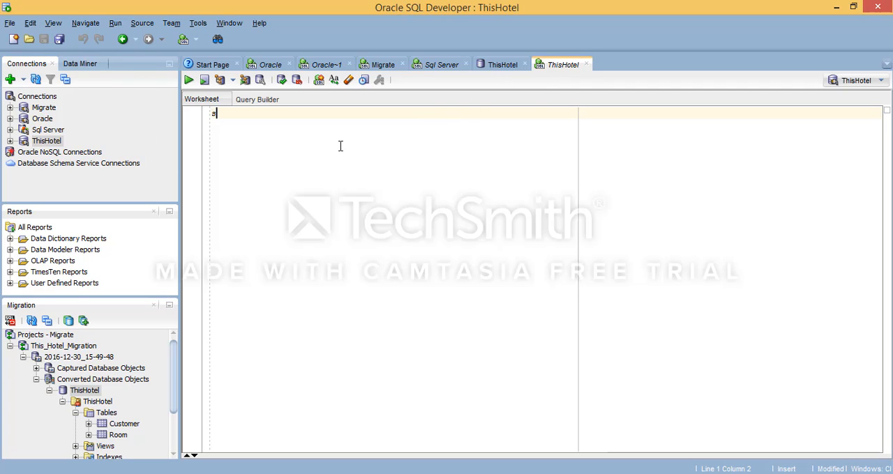
key(BackSpace)
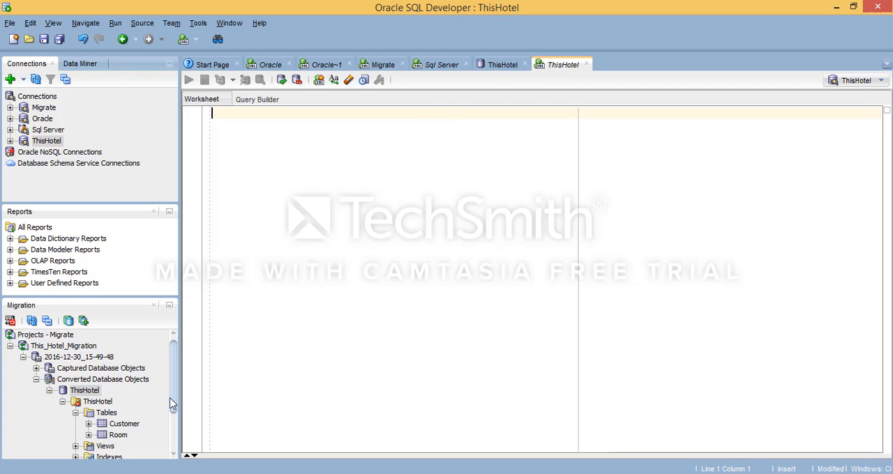
Step: View the Converted Database Objects status report and look through the actions offered for the nodes of the This_Hotel_Migration project
right_click(76, 391)
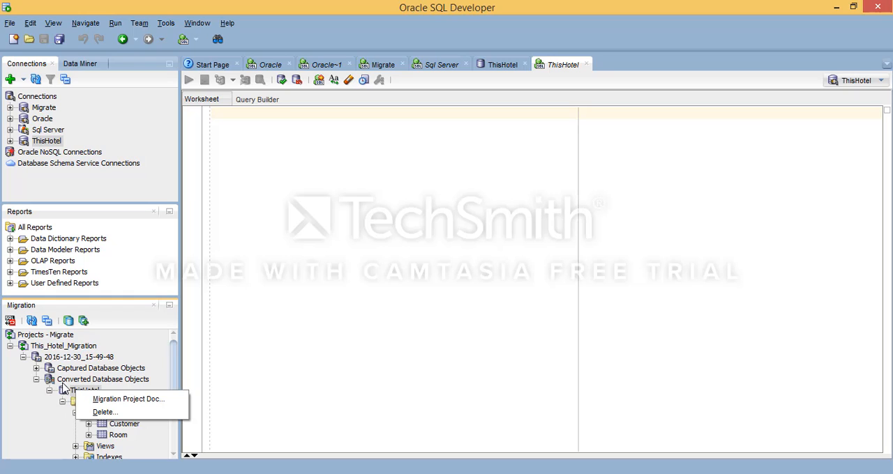
click(78, 377)
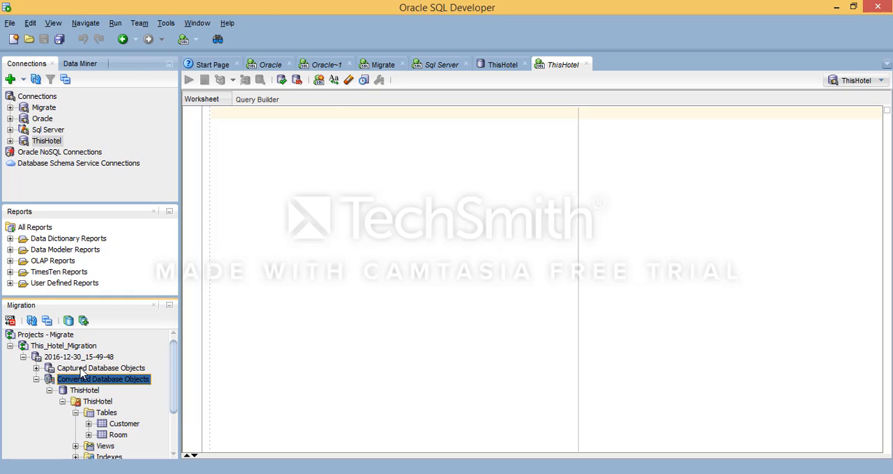
right_click(82, 375)
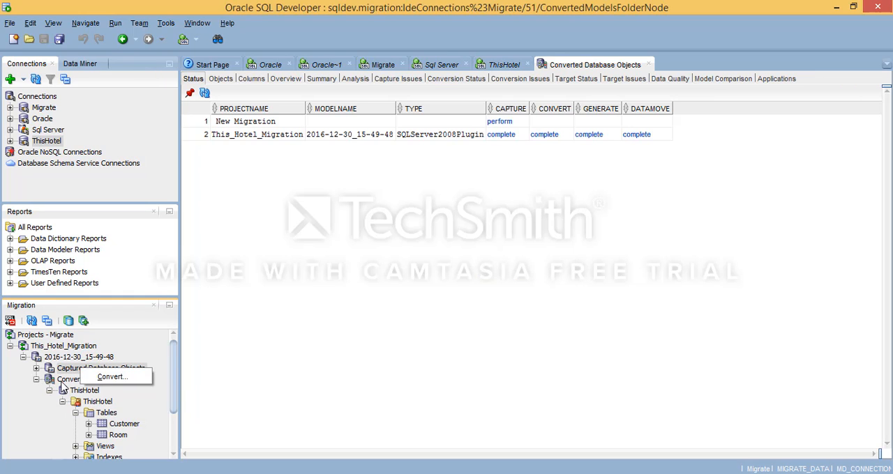
right_click(68, 360)
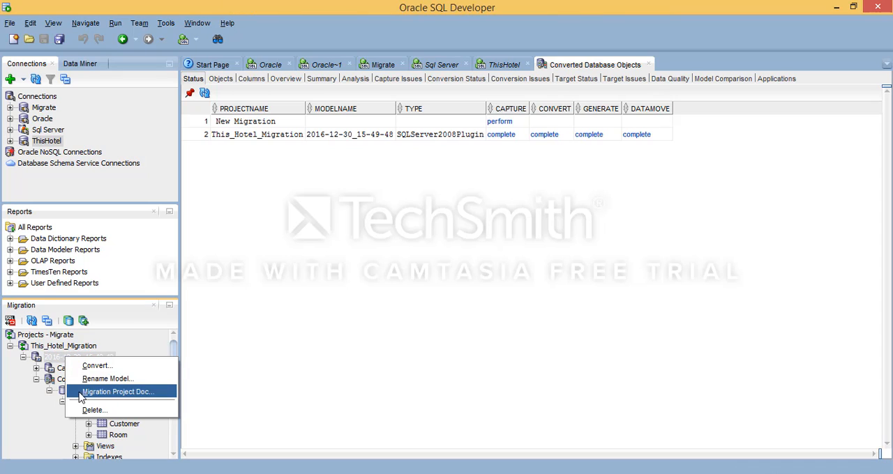
right_click(55, 349)
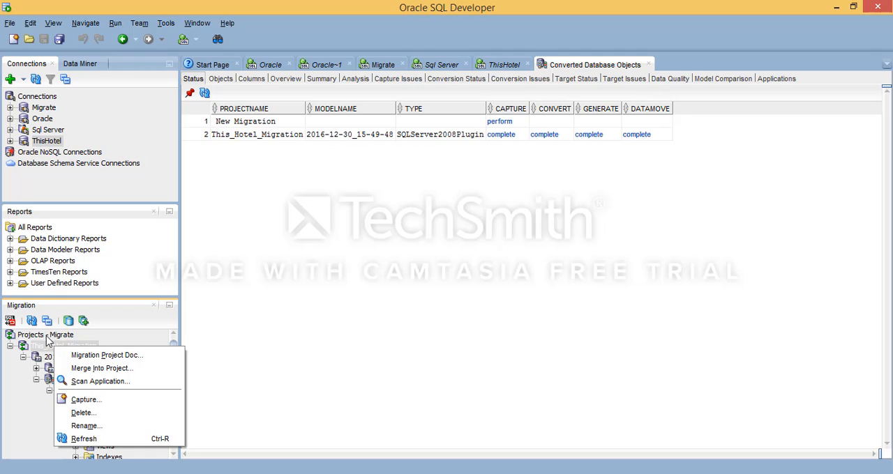
right_click(46, 337)
click(352, 279)
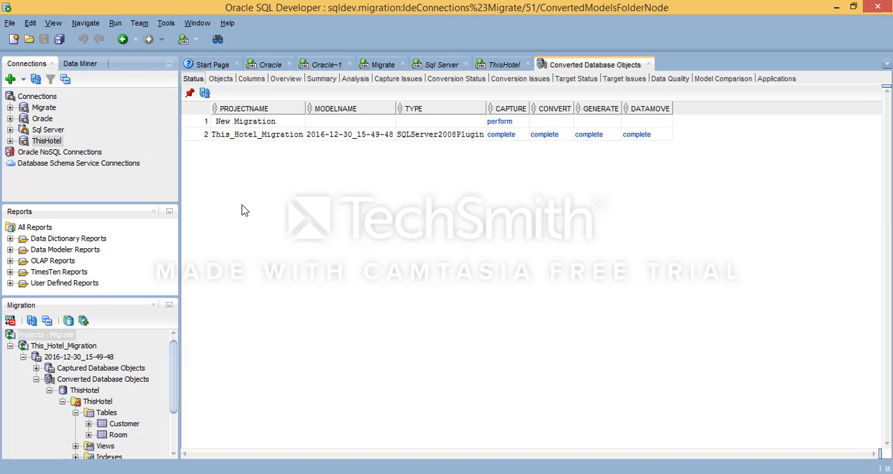
Step: Run the script "Select * from Customer" in the ThisHotel worksheet and enlarge the script output area
click(504, 65)
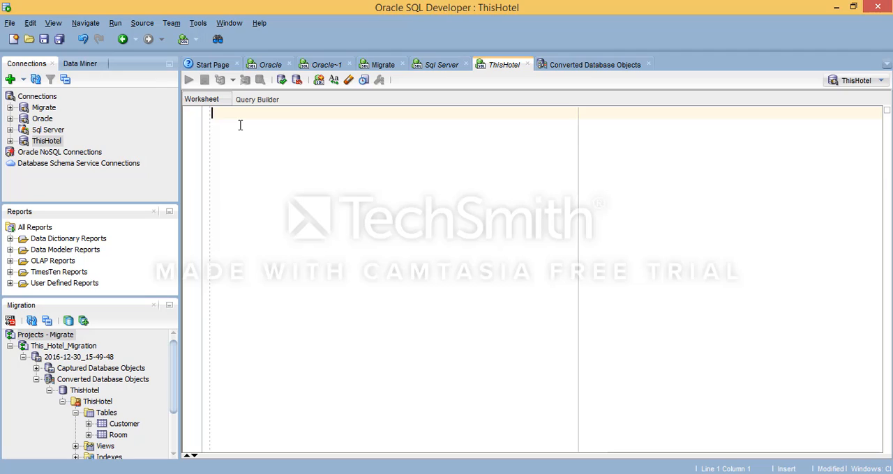
text(Select * from Customer)
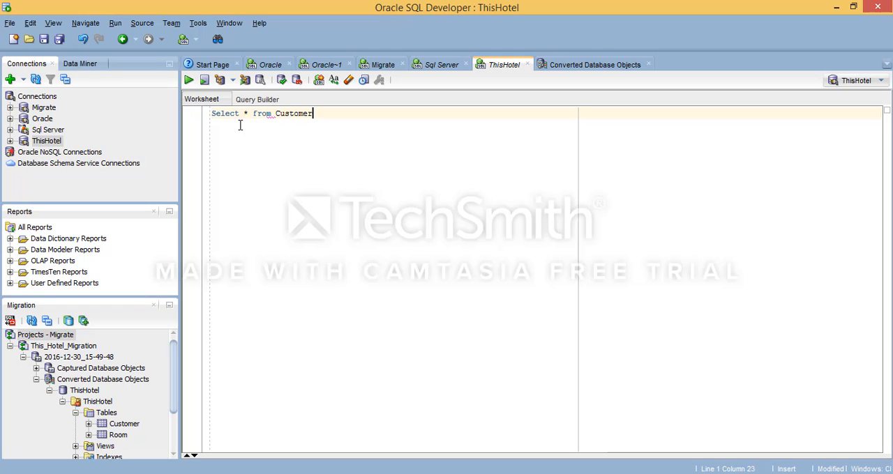
click(203, 80)
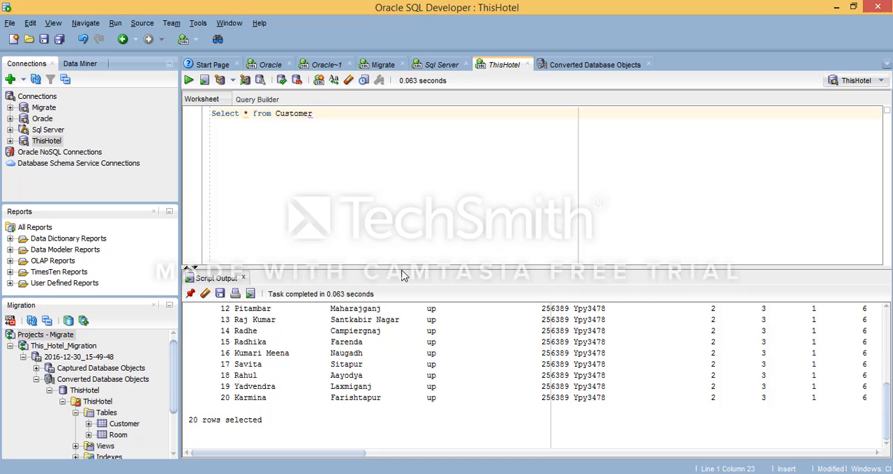
drag(402, 268, 399, 218)
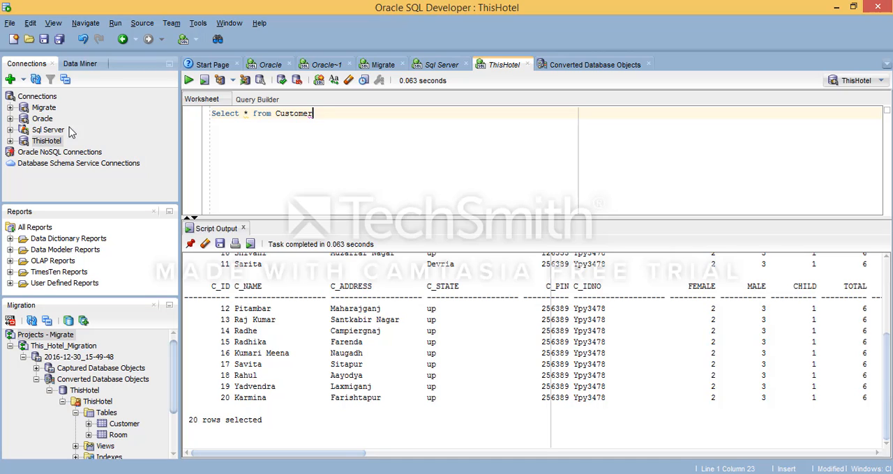
Step: Expand the ThisHotel connection's tables, open the CUSTOMER table and examine the data types of its columns
click(10, 142)
click(33, 155)
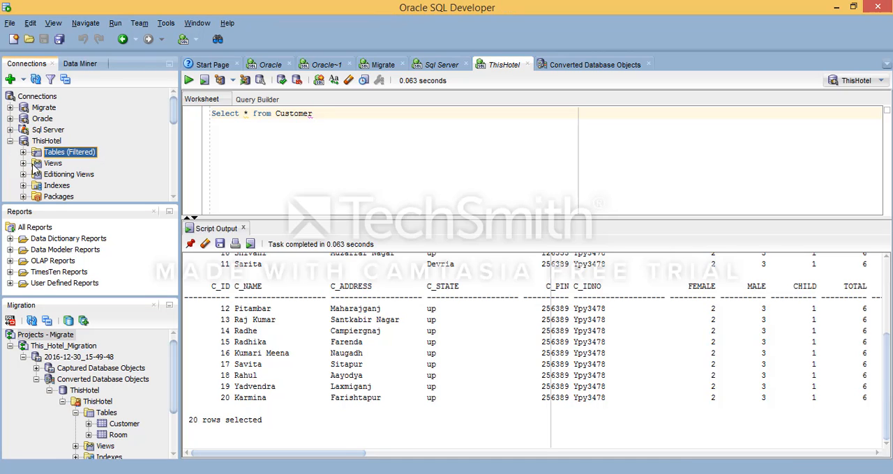
click(23, 152)
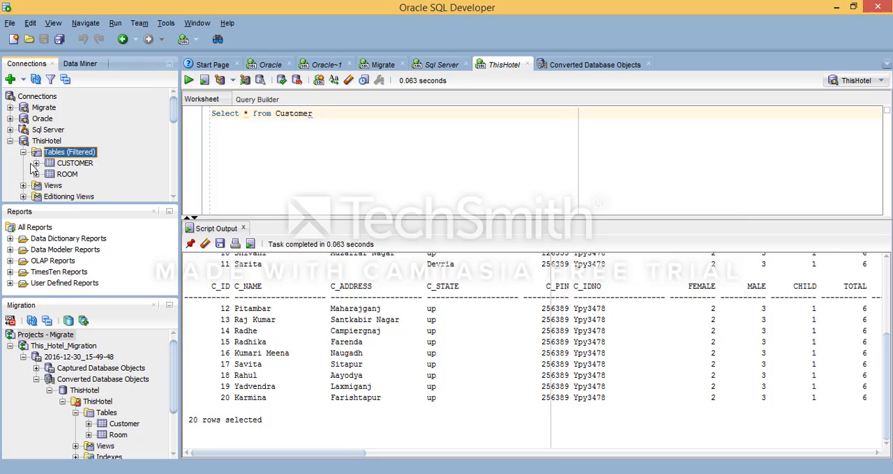
click(42, 166)
click(37, 164)
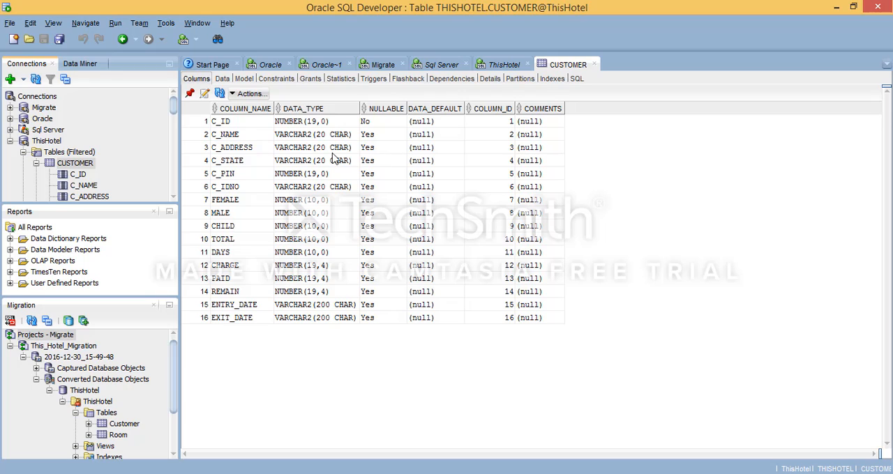
click(310, 163)
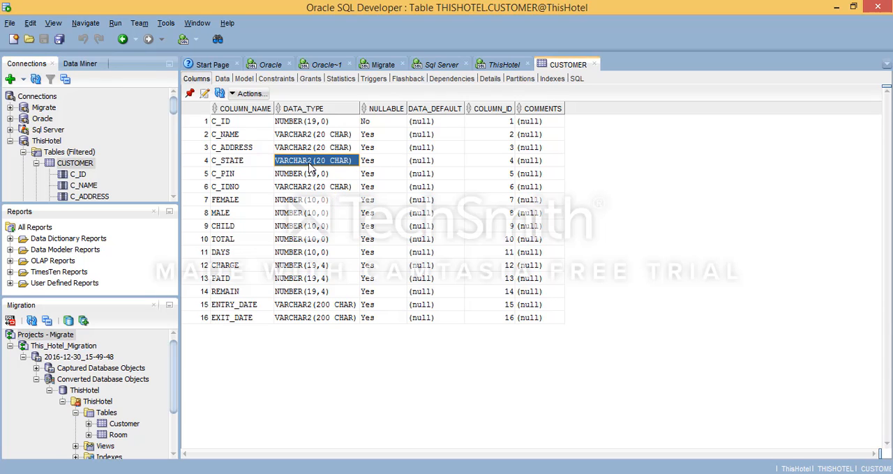
click(307, 124)
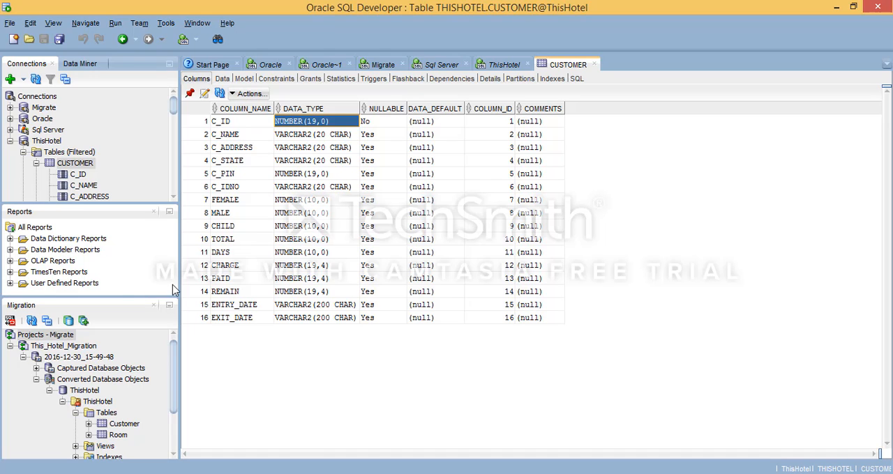
Step: Collapse the Converted Database Objects and the 2016-12-30_15-49-48 model, and show the actions available for the This_Hotel_Migration project
drag(173, 365, 103, 336)
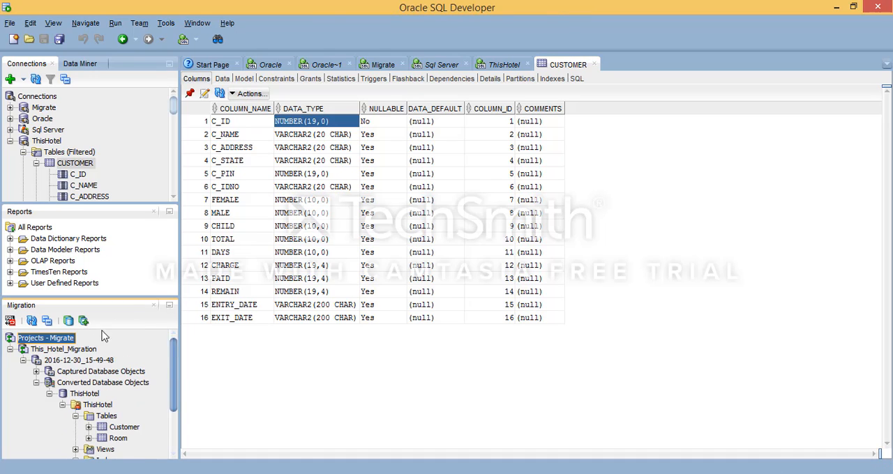
click(37, 382)
click(23, 360)
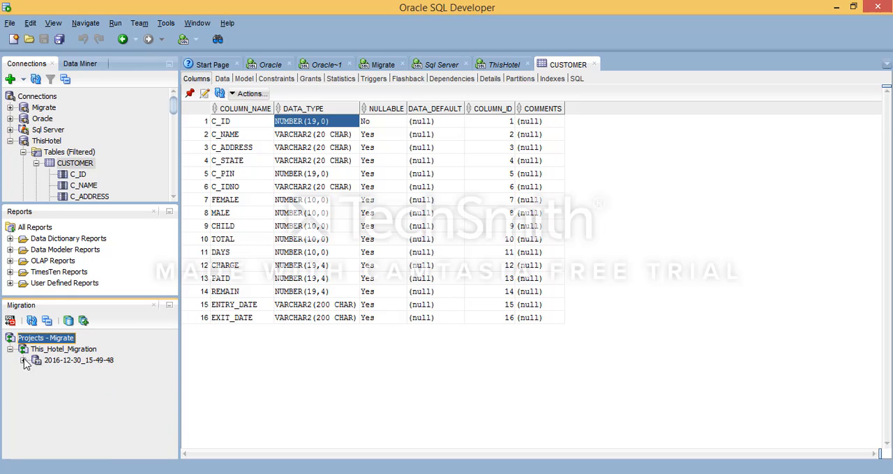
right_click(55, 350)
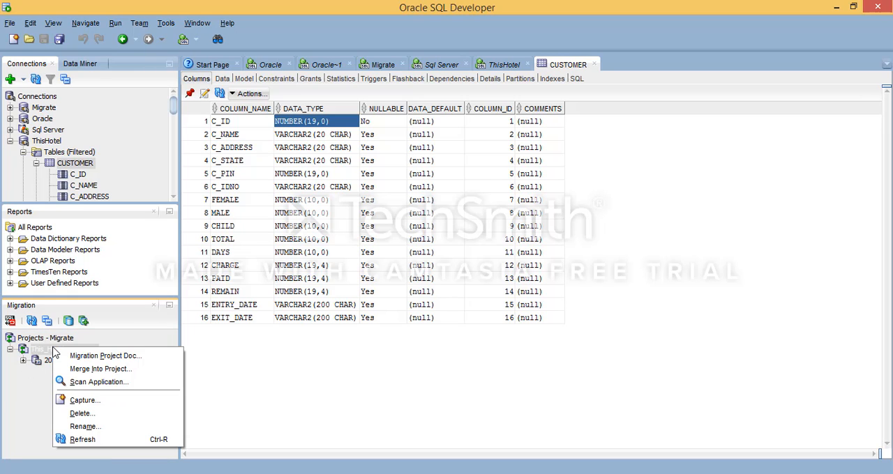